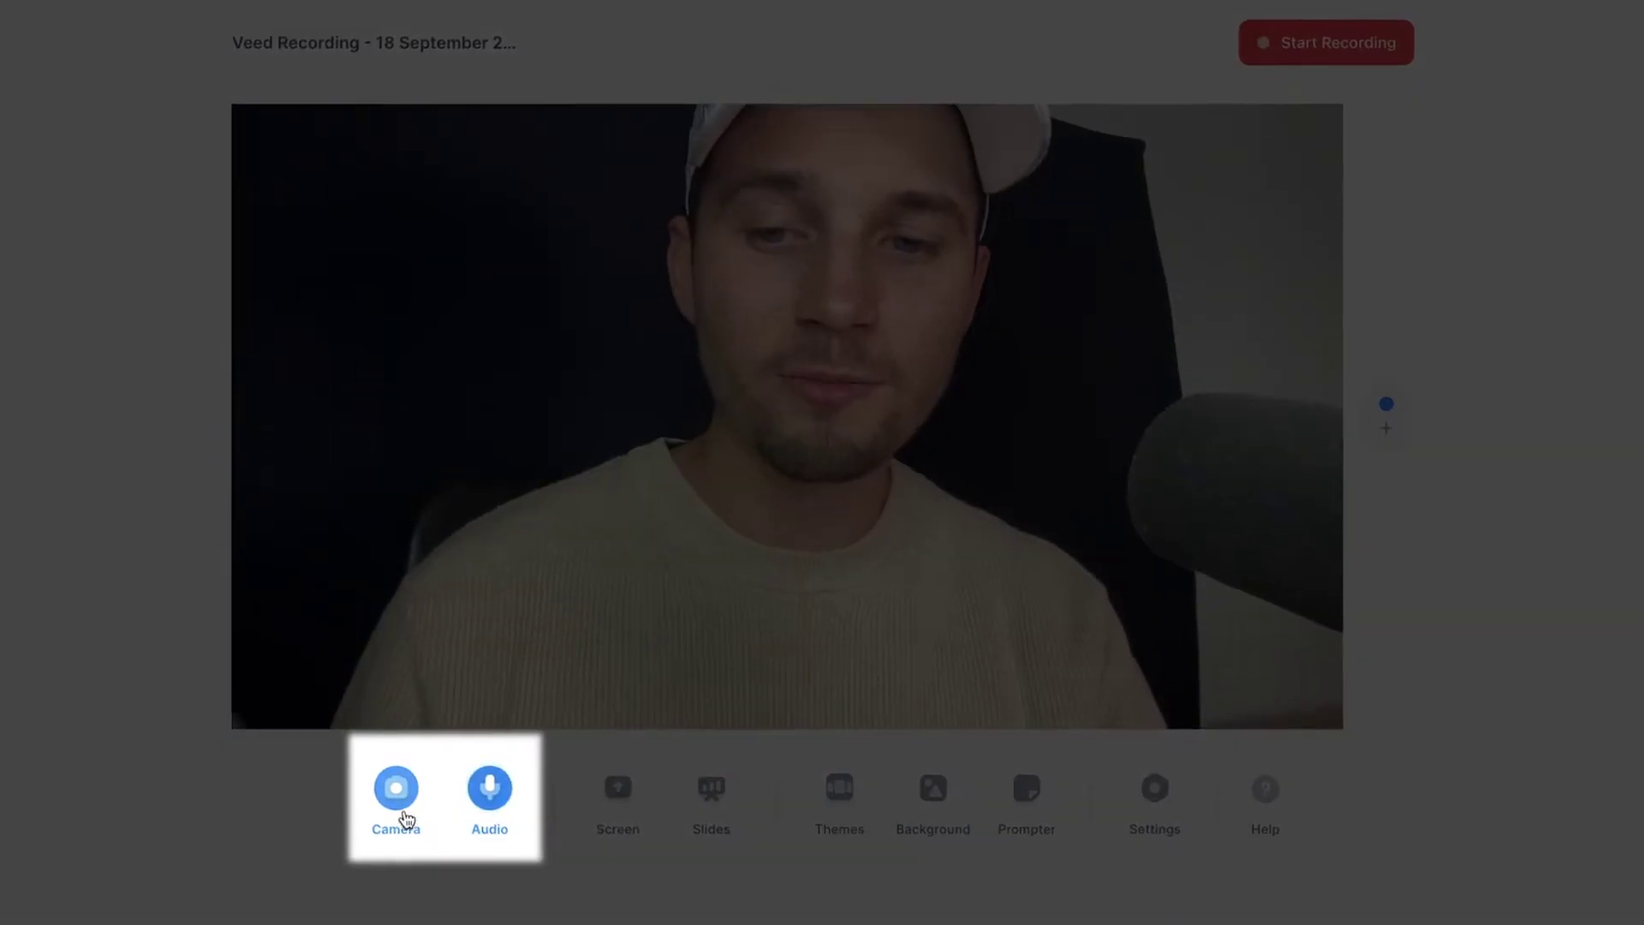
Turn the webcam off and back on, and look at the slide options.
click(399, 800)
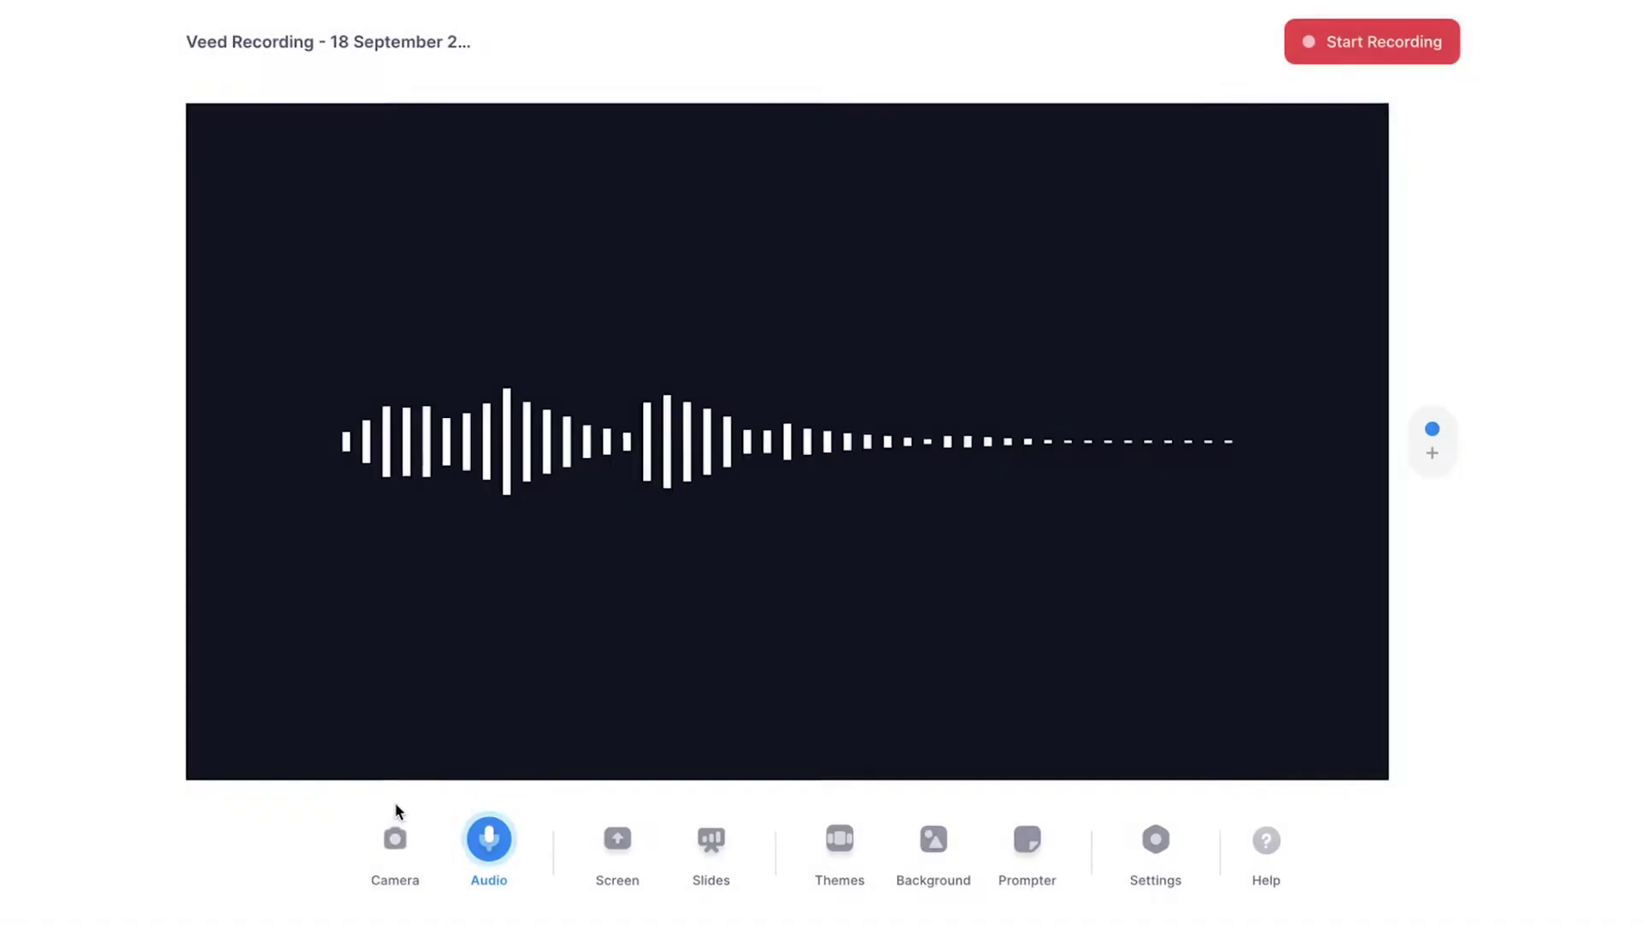
click(396, 841)
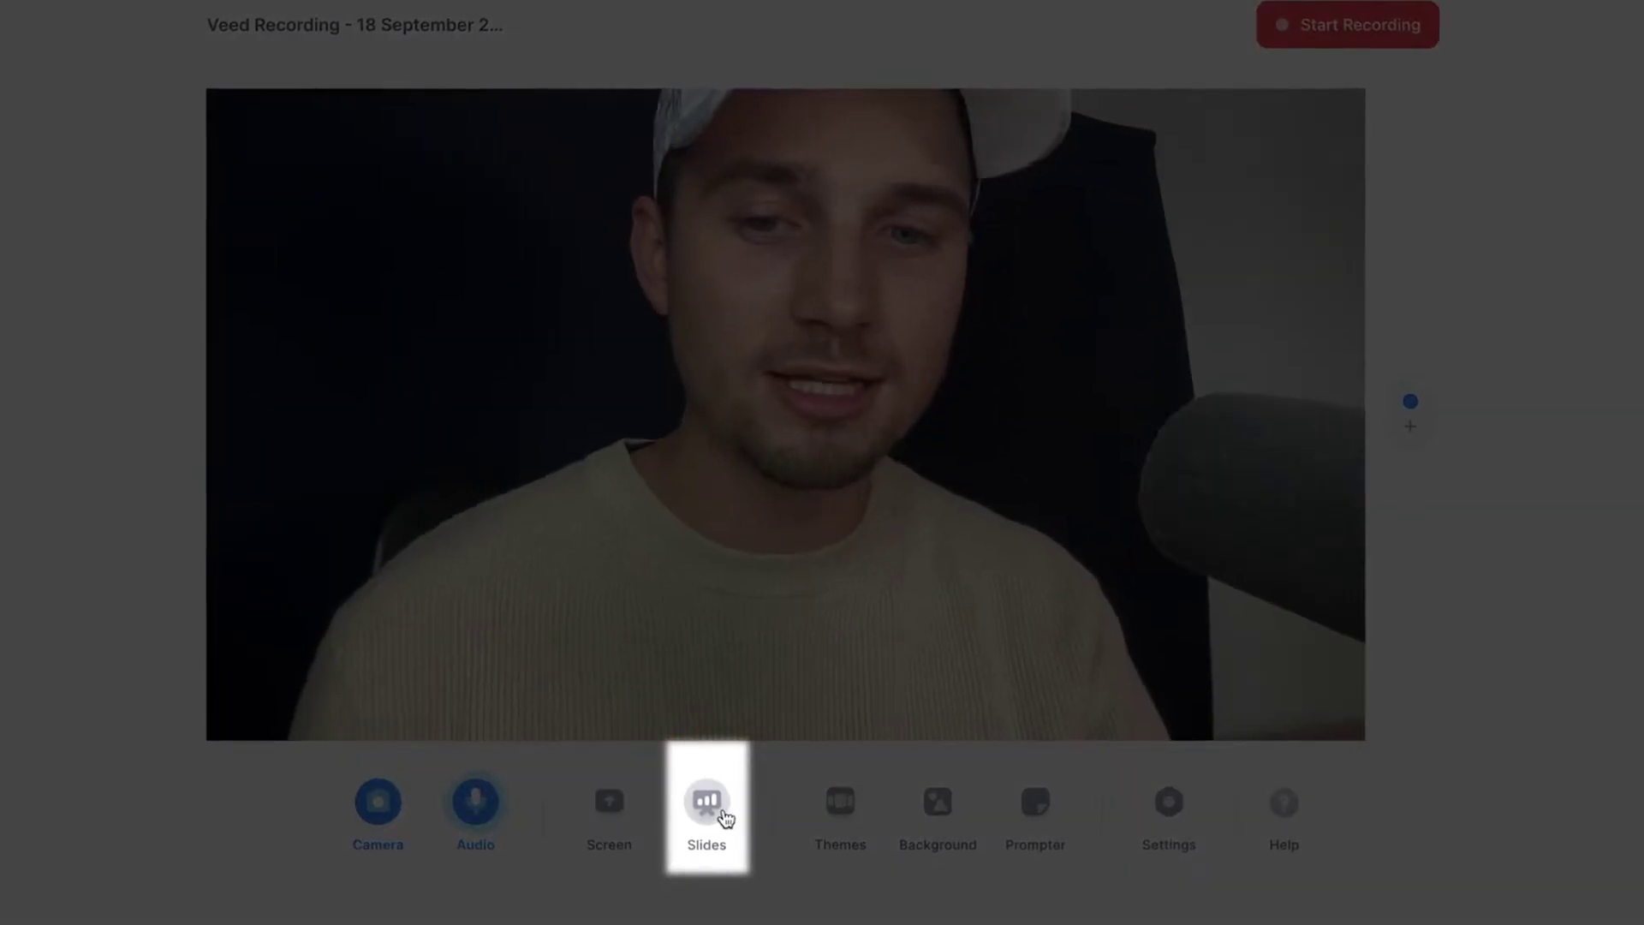
click(708, 803)
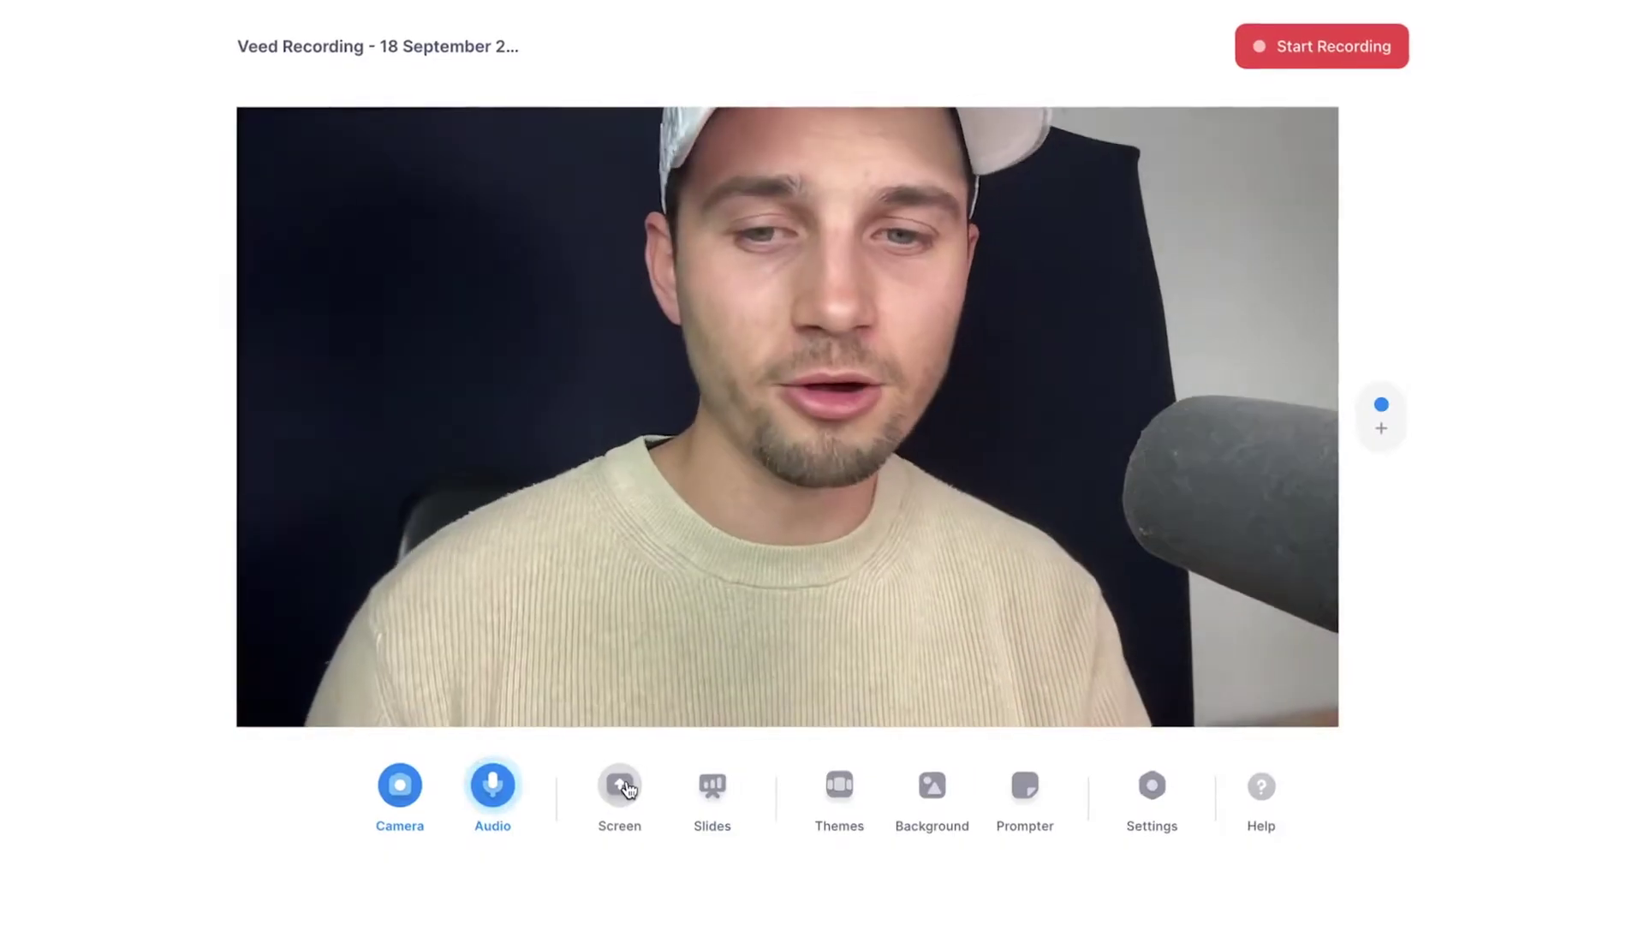
Share the 'lake garda - Google Search' Chrome tab and return to the recording page.
click(625, 788)
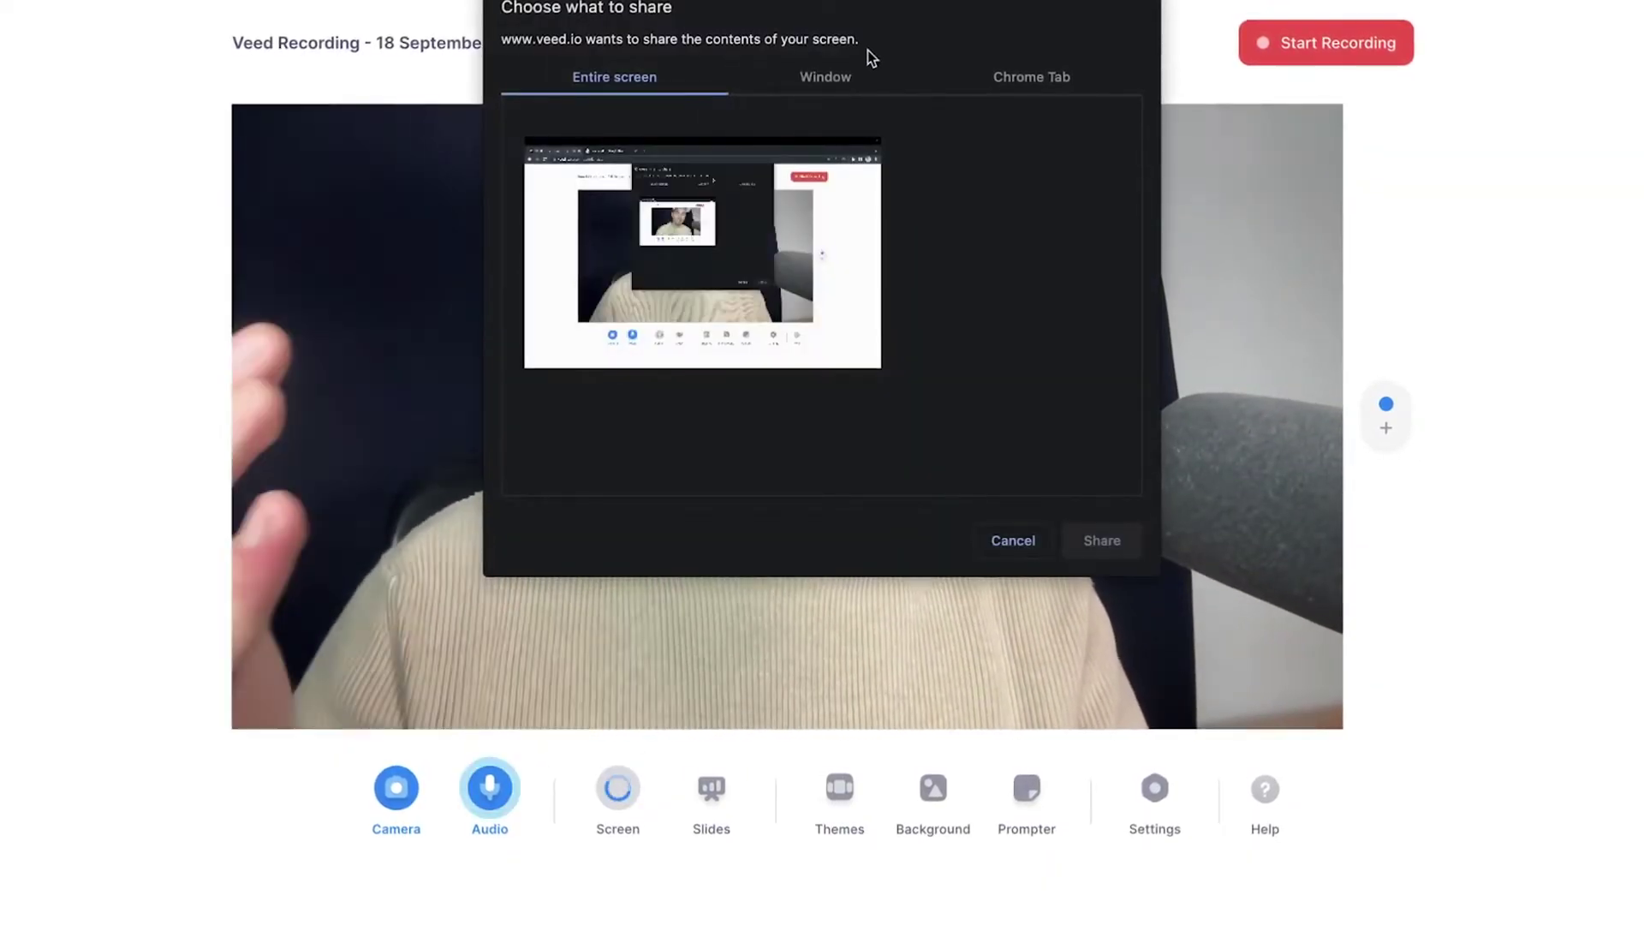
click(1011, 76)
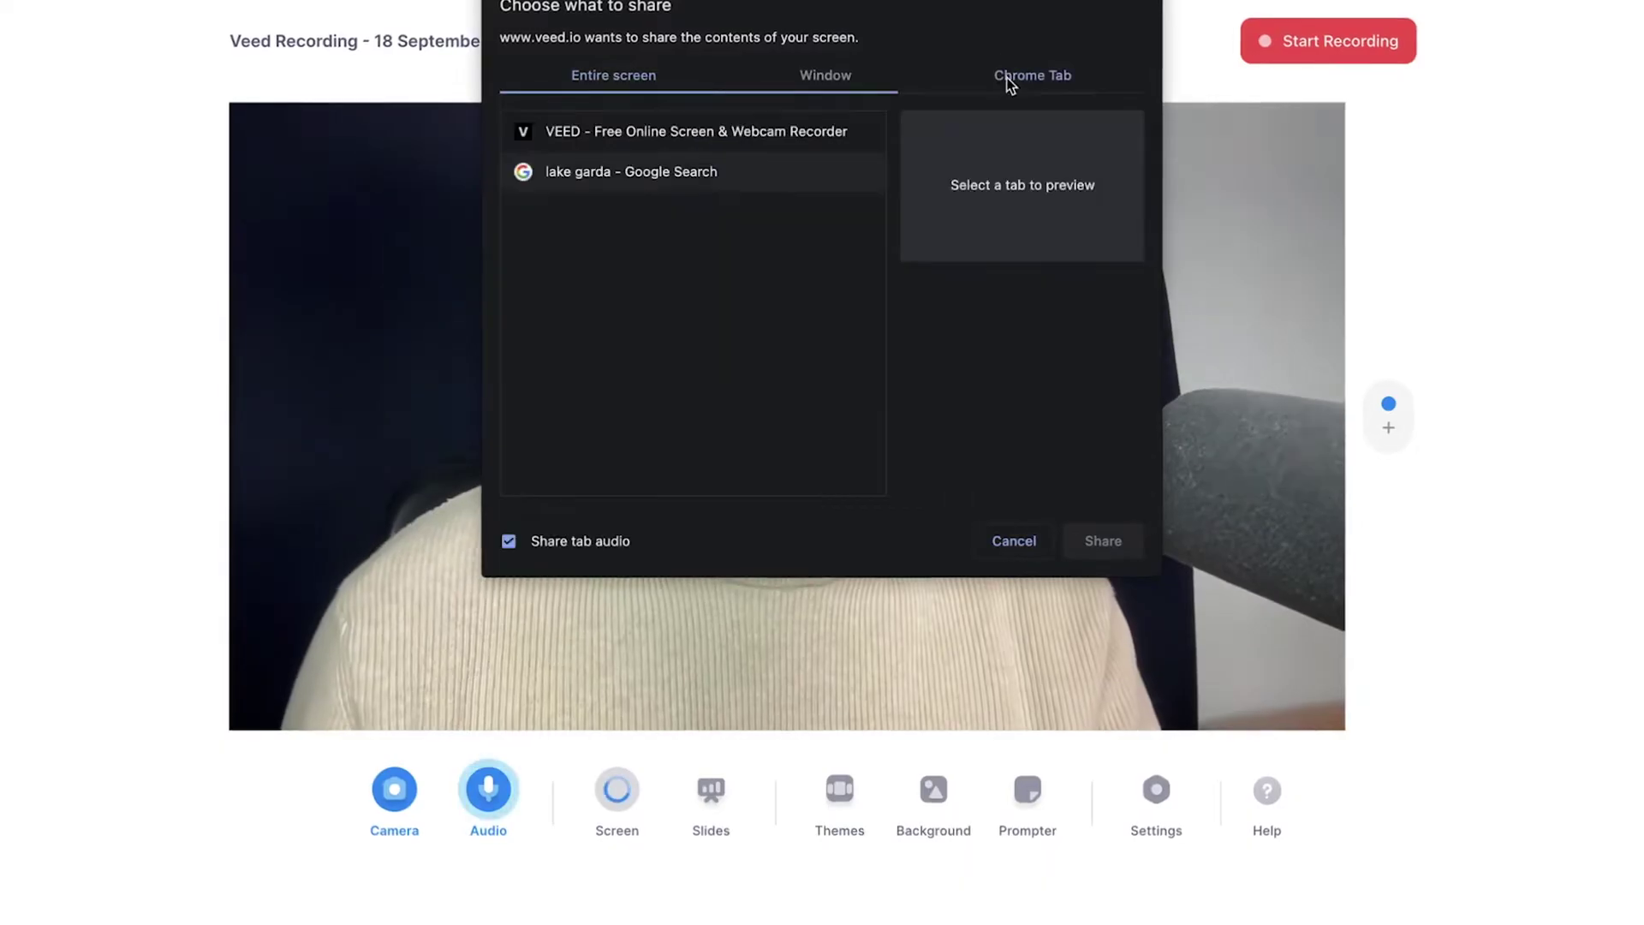
click(690, 176)
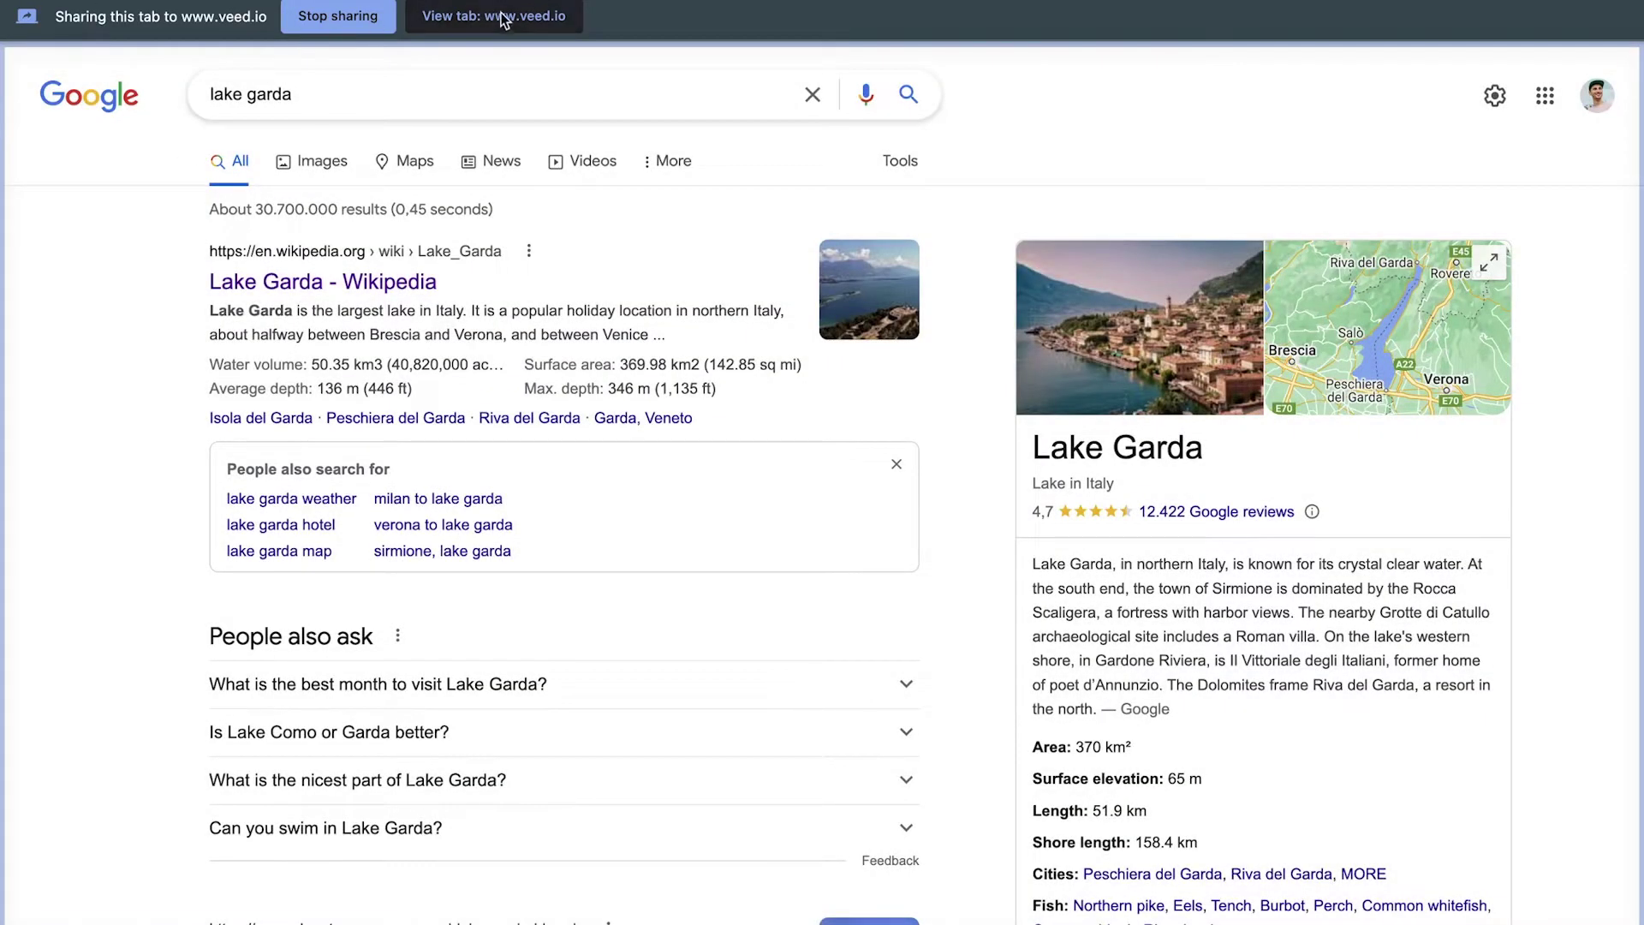
click(486, 25)
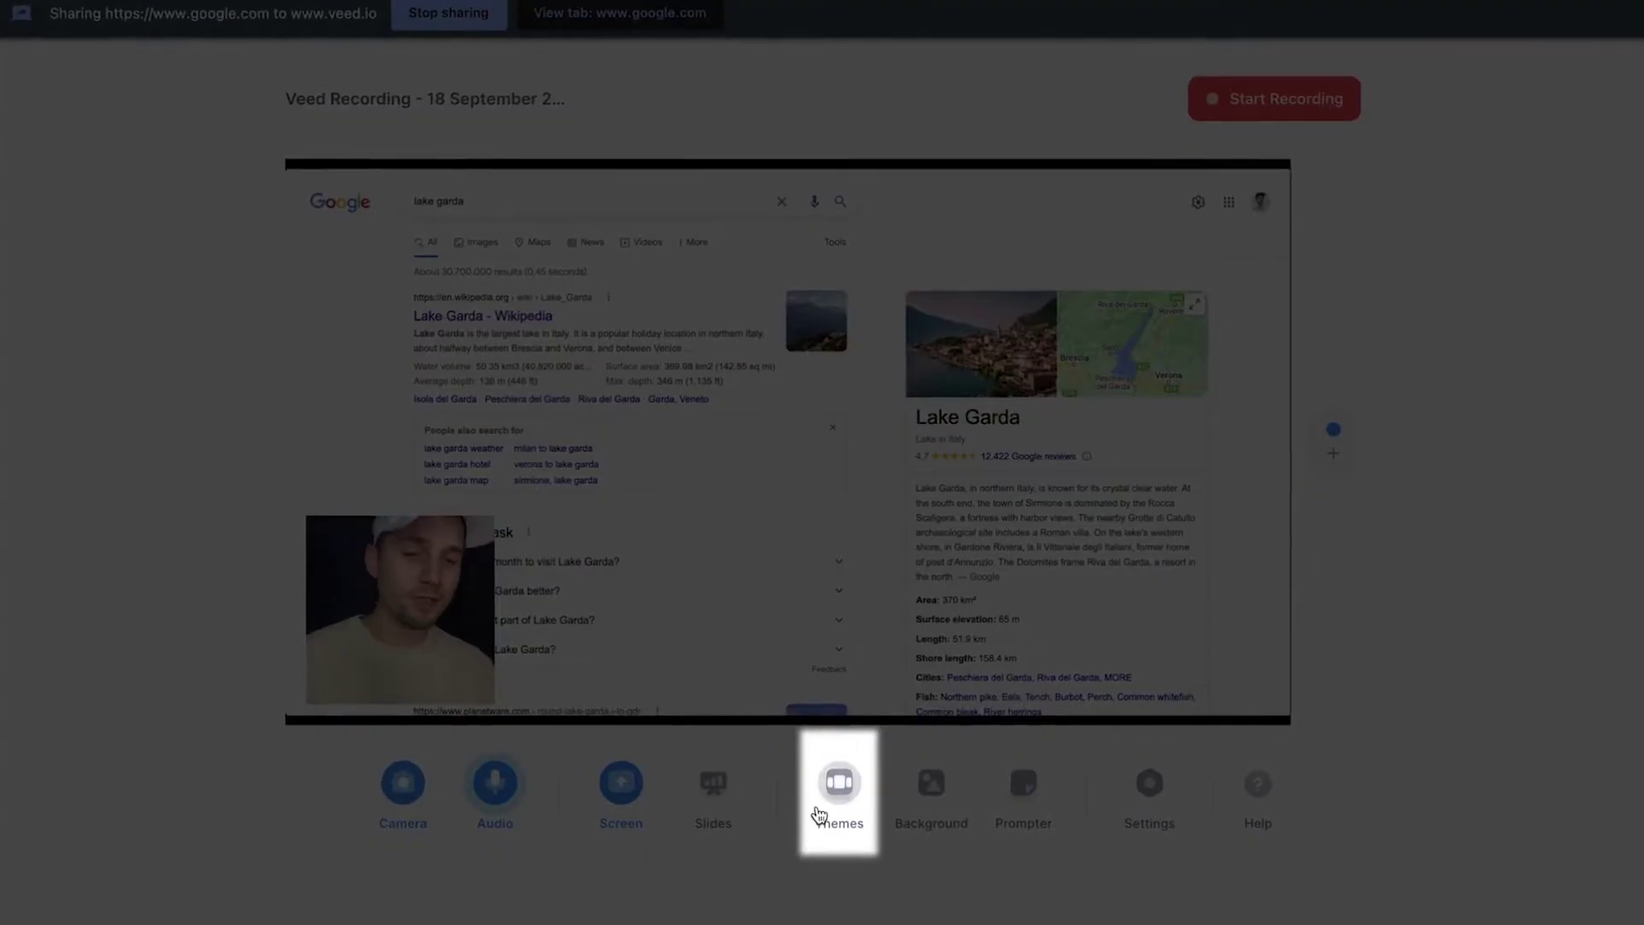
Try the Festive and Dimensions themes, then settle on the Bartie theme.
click(820, 814)
click(256, 151)
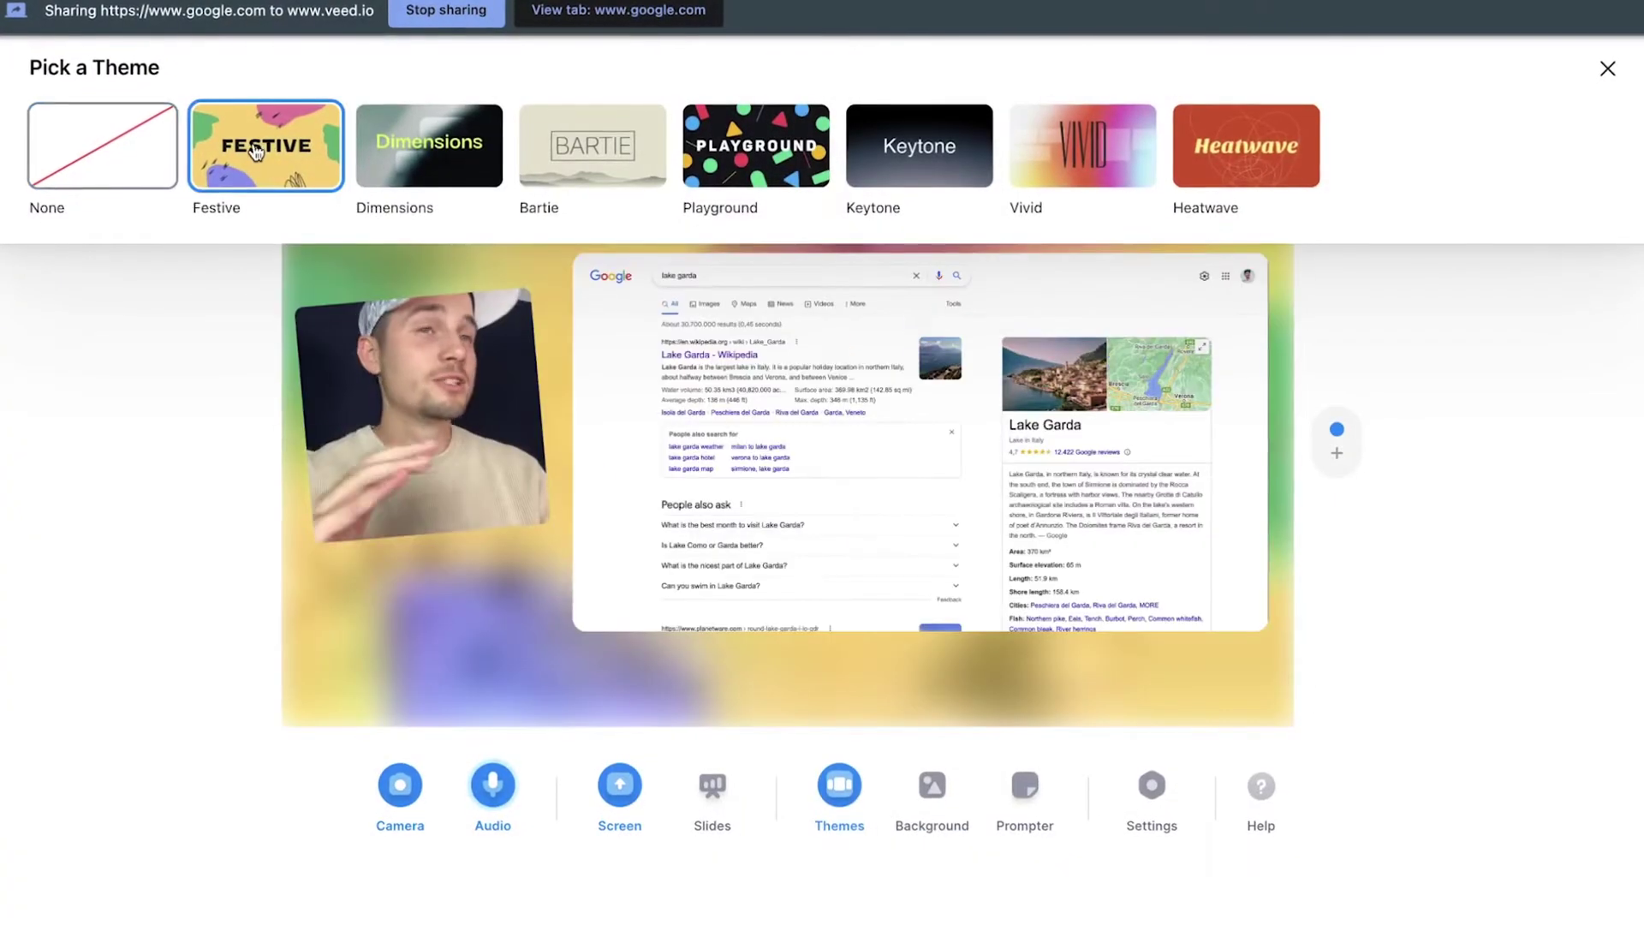
click(418, 154)
click(592, 145)
Set a purple-to-teal gradient background, then bring up the teleprompter.
click(932, 785)
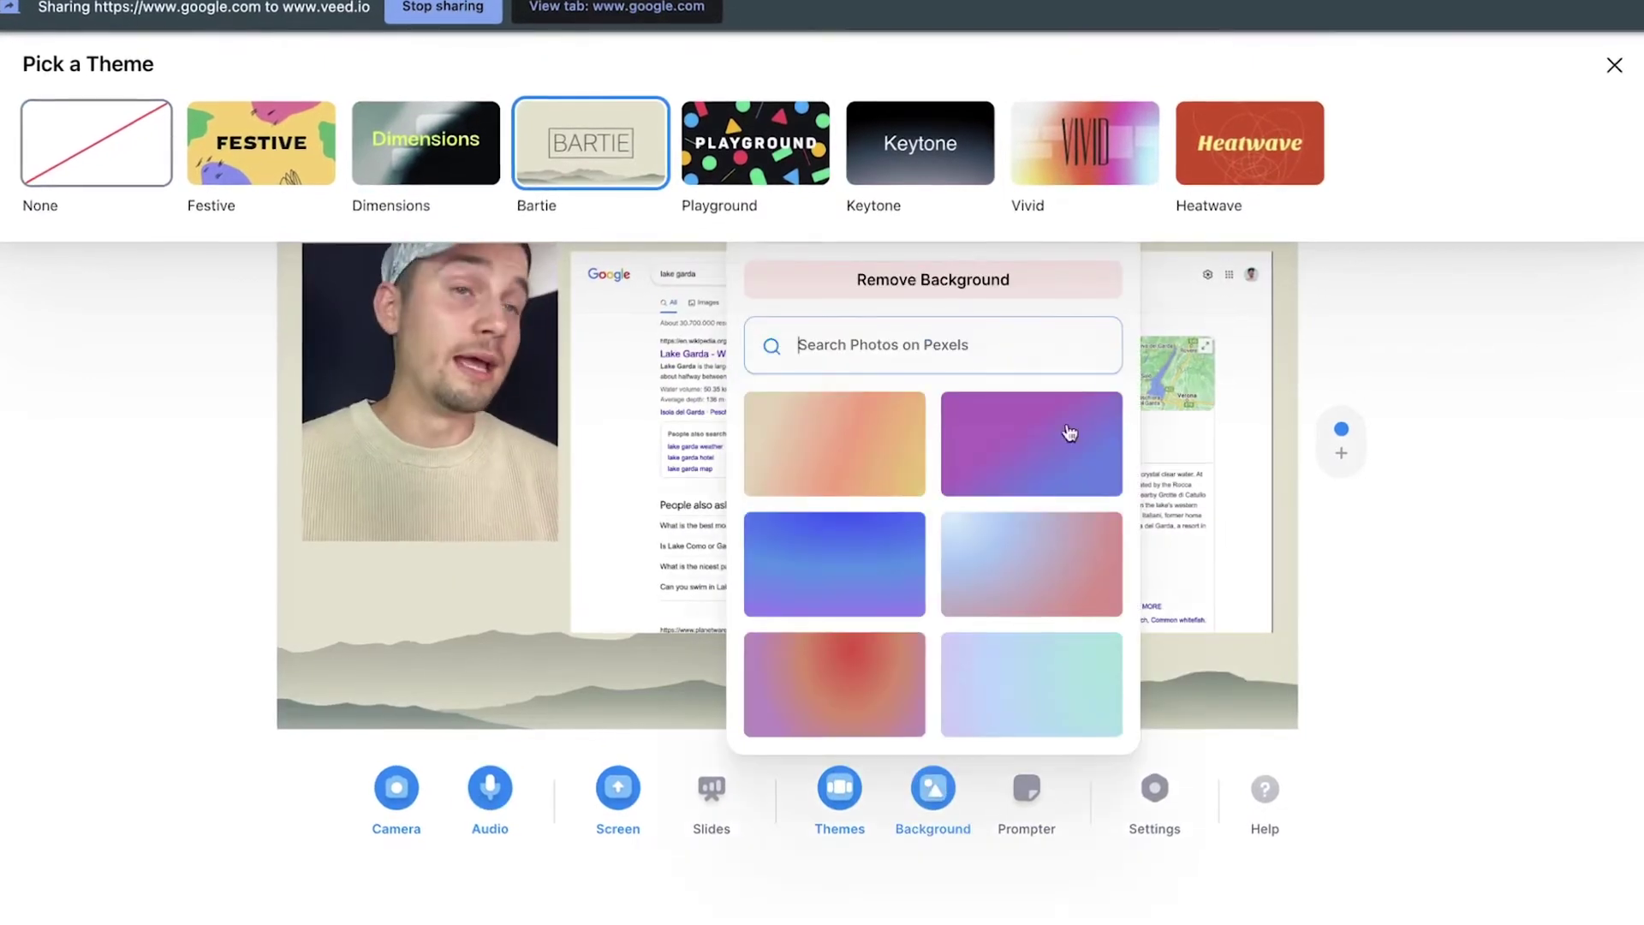
click(918, 398)
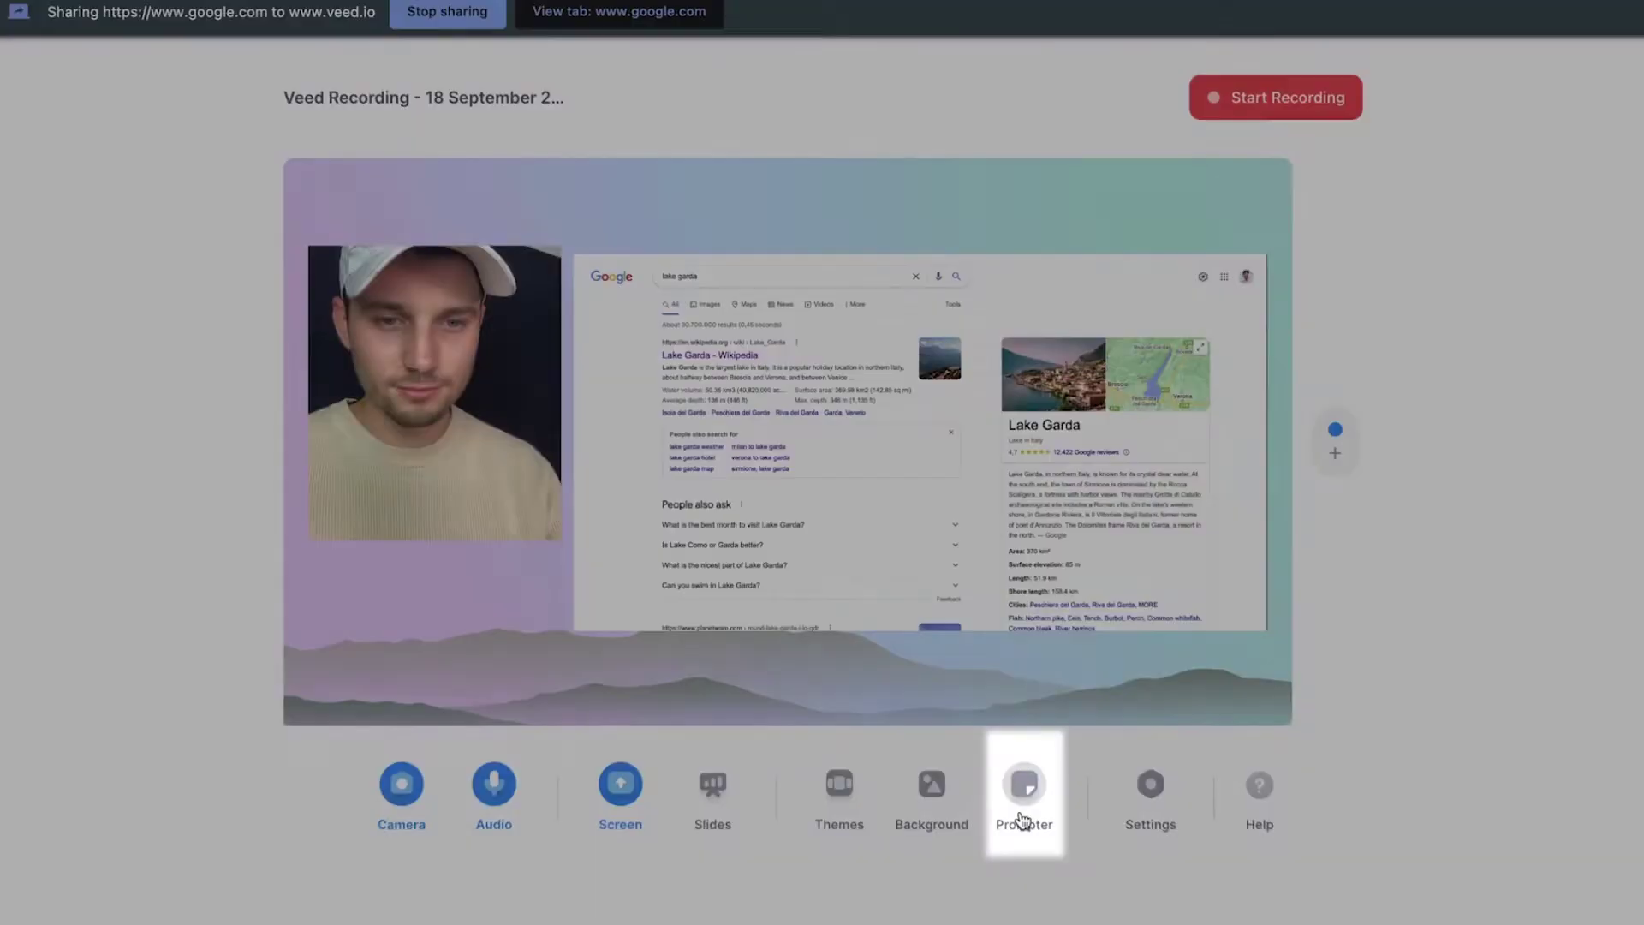
click(1023, 796)
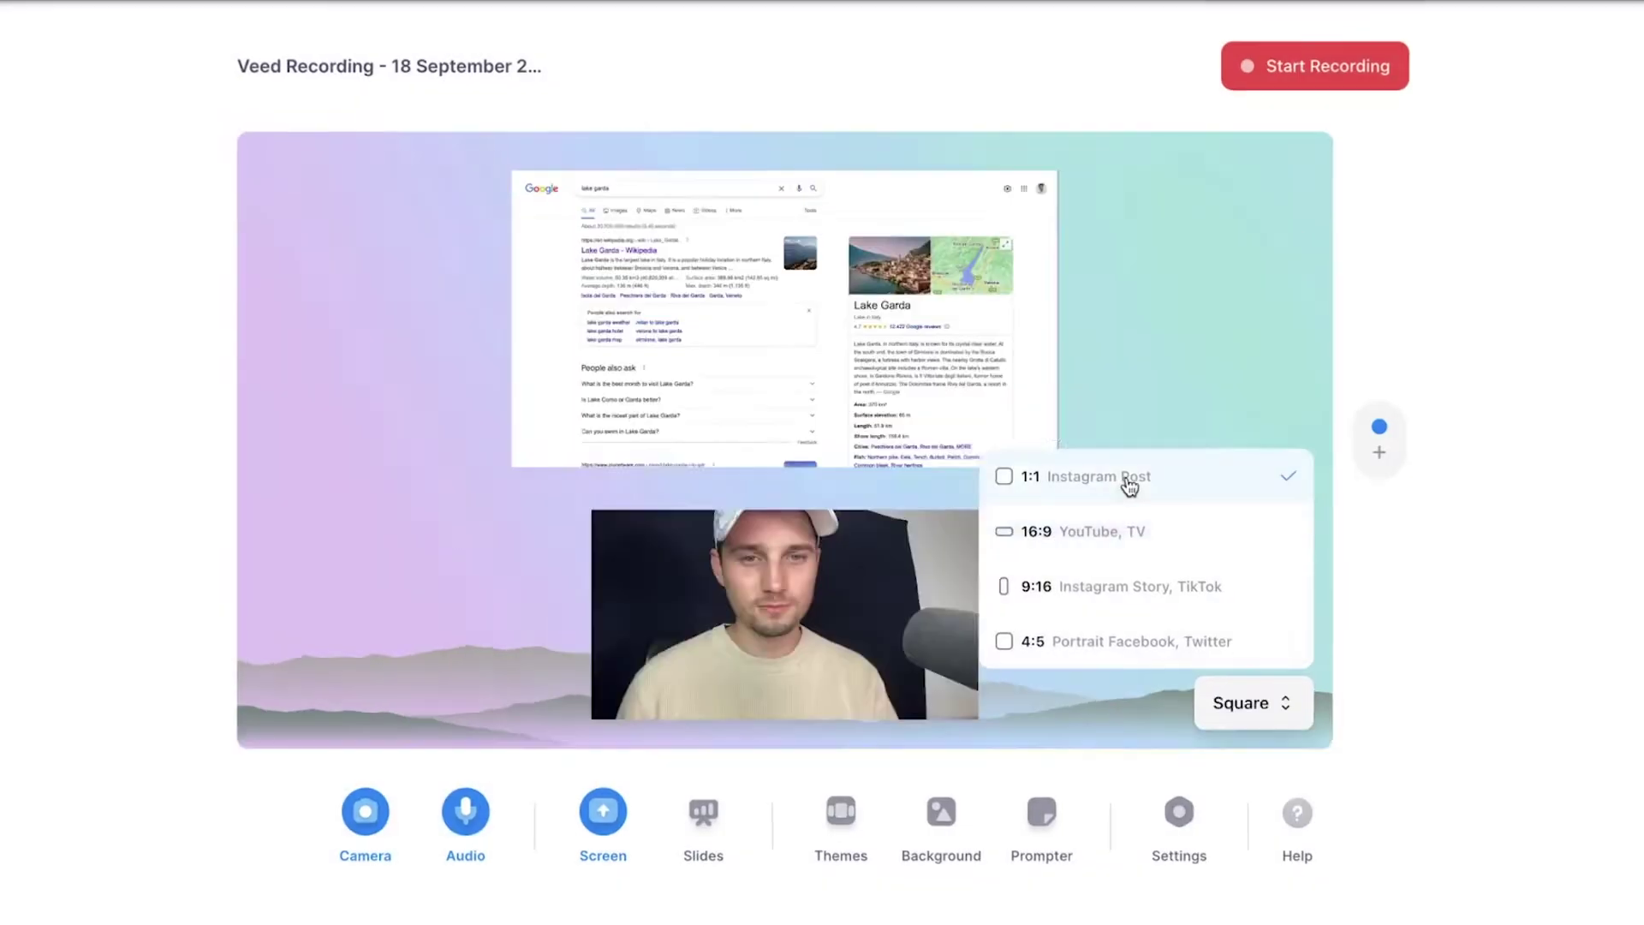
Try the 9:16 and 4:5 layouts, return to 16:9, then list the available microphones.
click(1027, 698)
click(1015, 606)
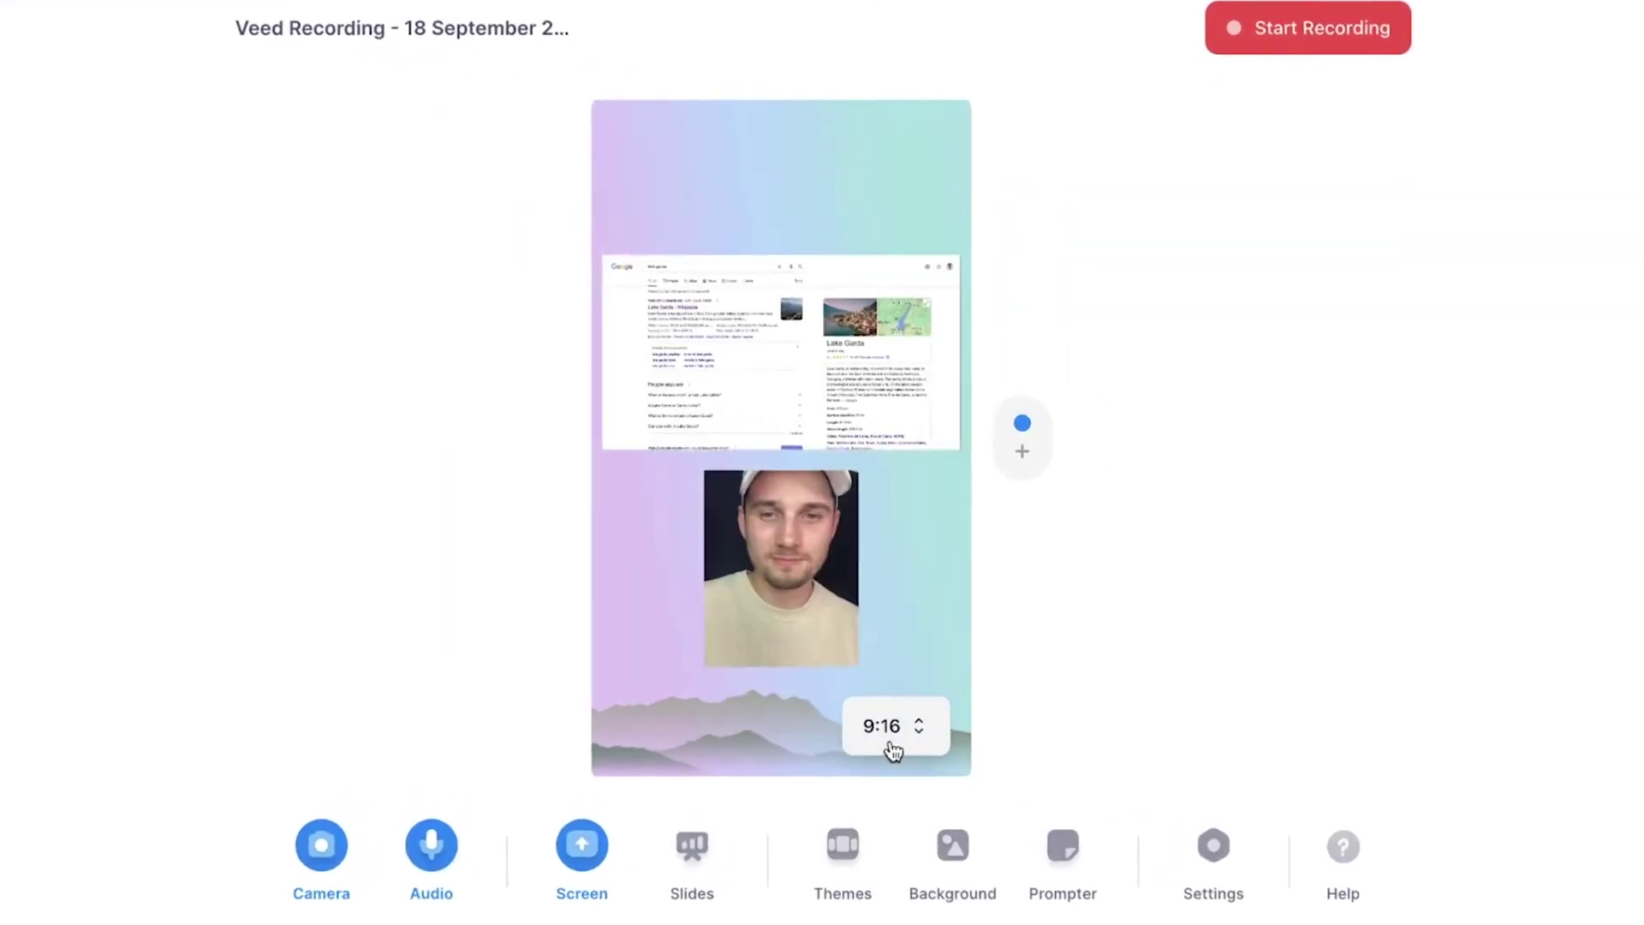
click(891, 719)
click(898, 716)
click(903, 736)
click(939, 698)
click(985, 749)
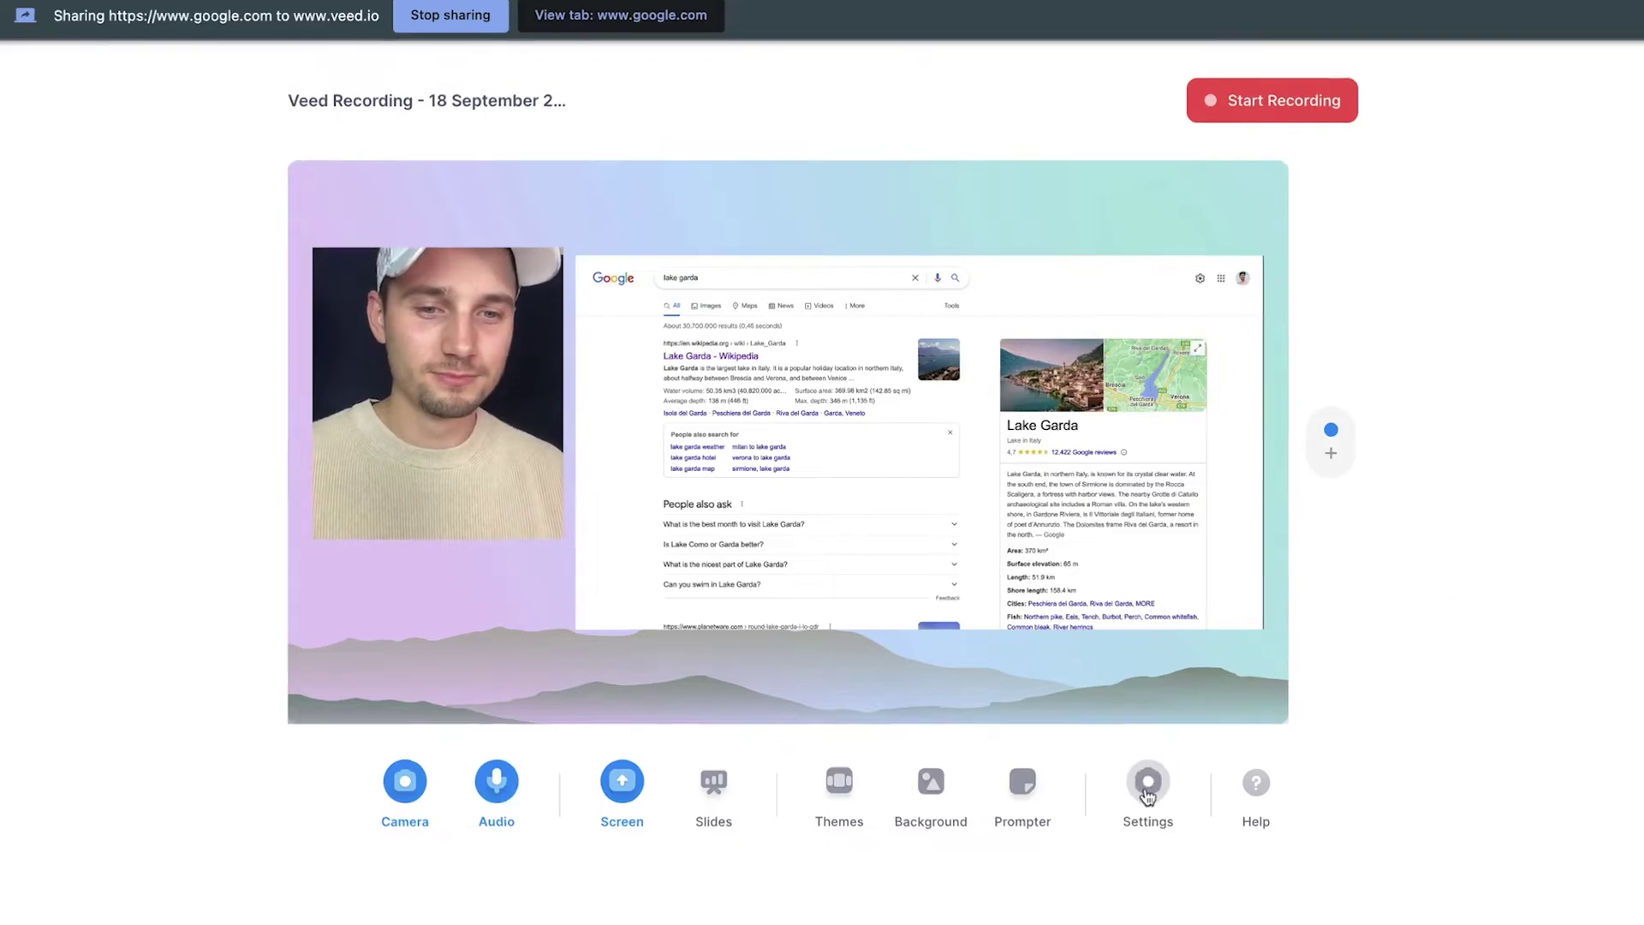
click(1147, 786)
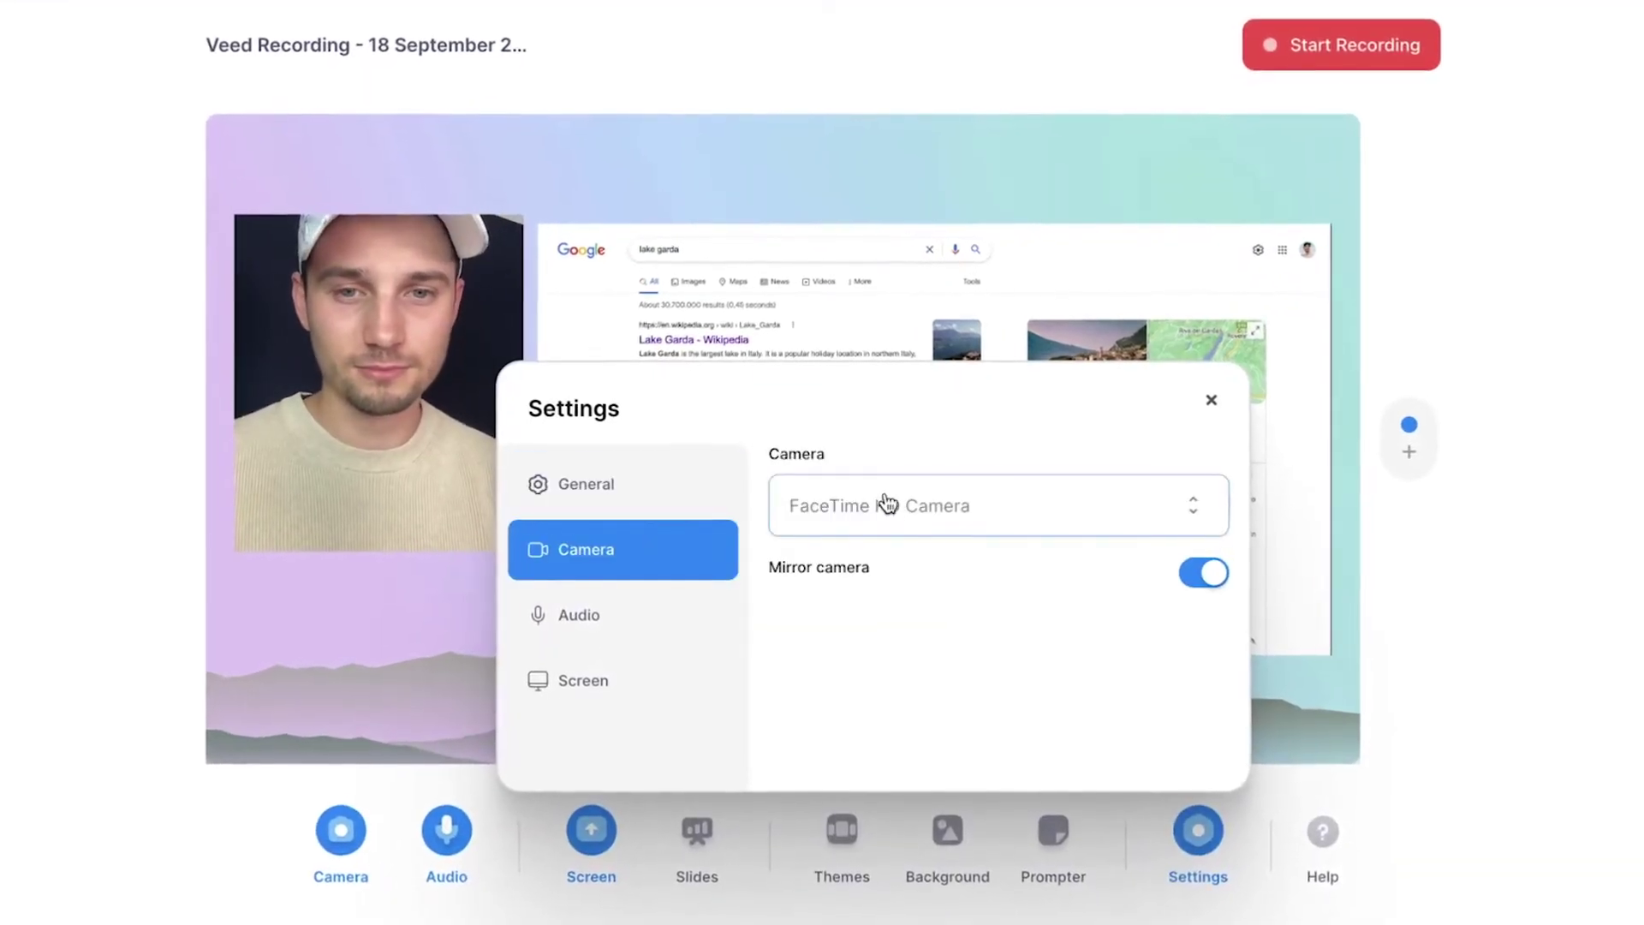
click(913, 521)
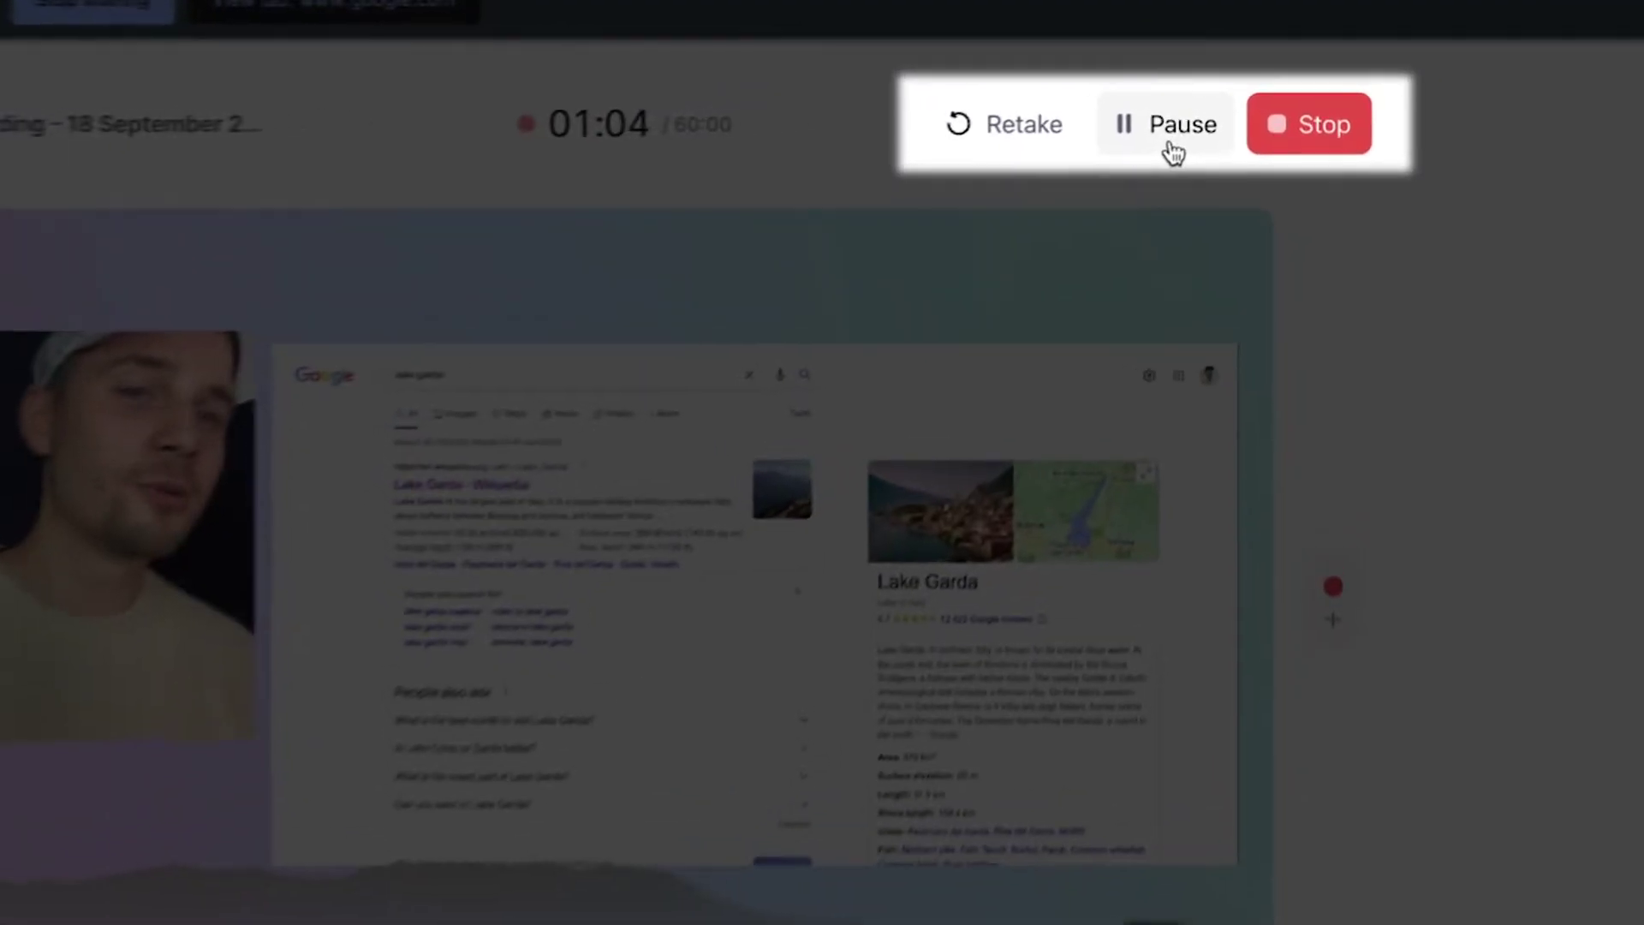
Pause the webcam-and-tab recording partway through the take.
click(1196, 121)
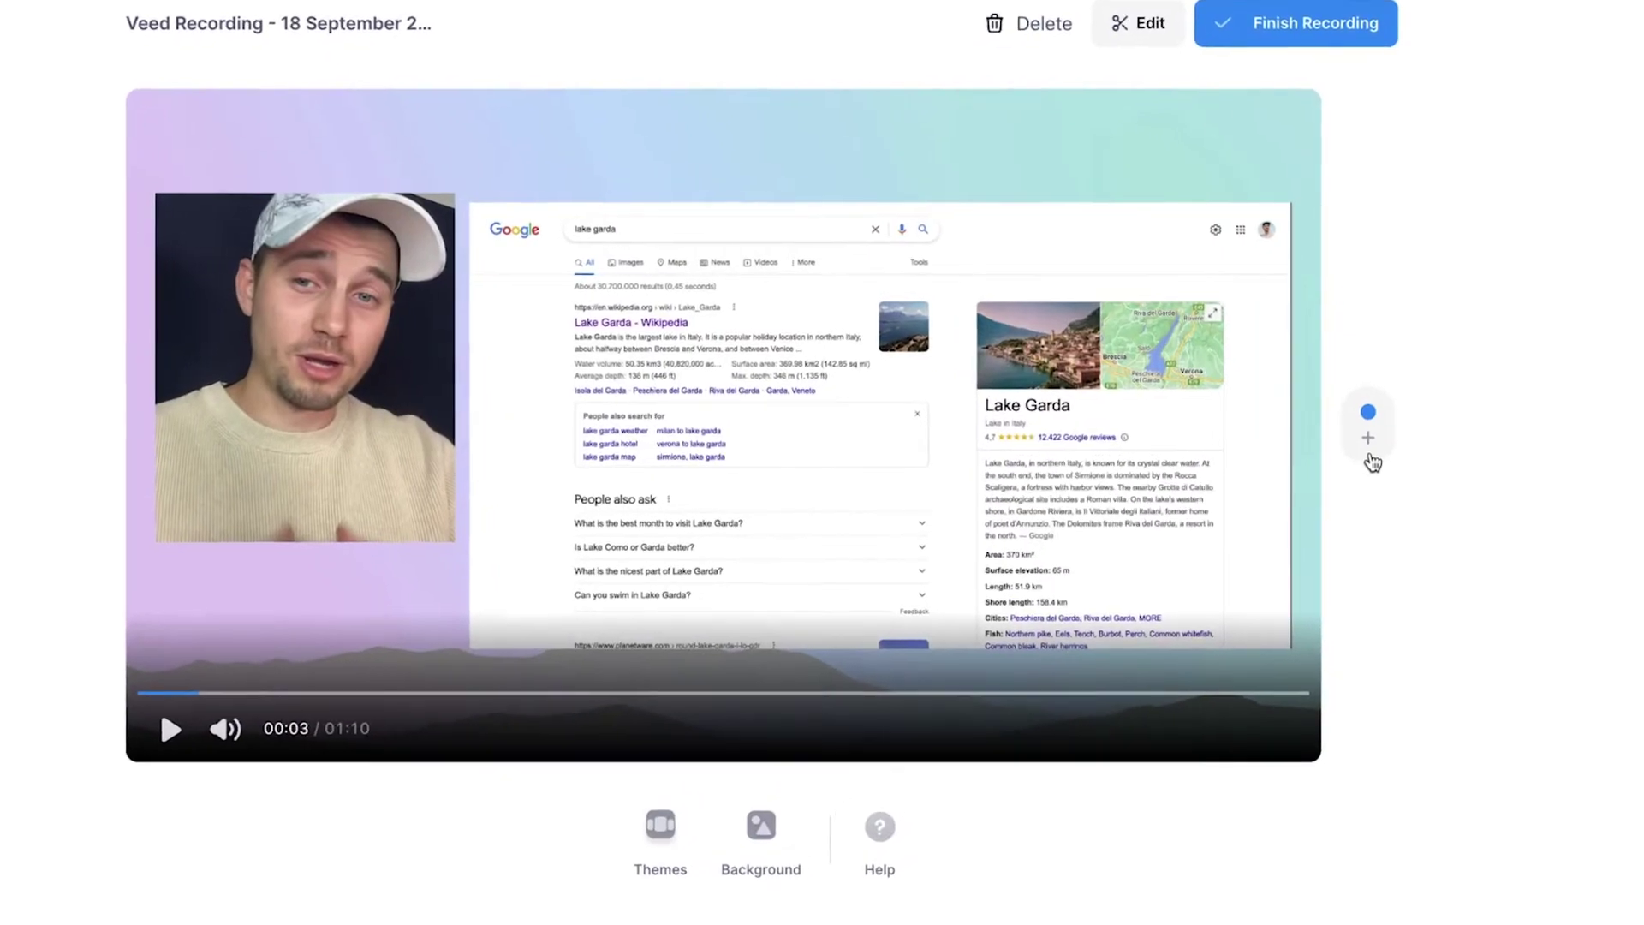
Check and close the Scenes list, then send the 01:10 recording to VEED's editor.
click(1369, 458)
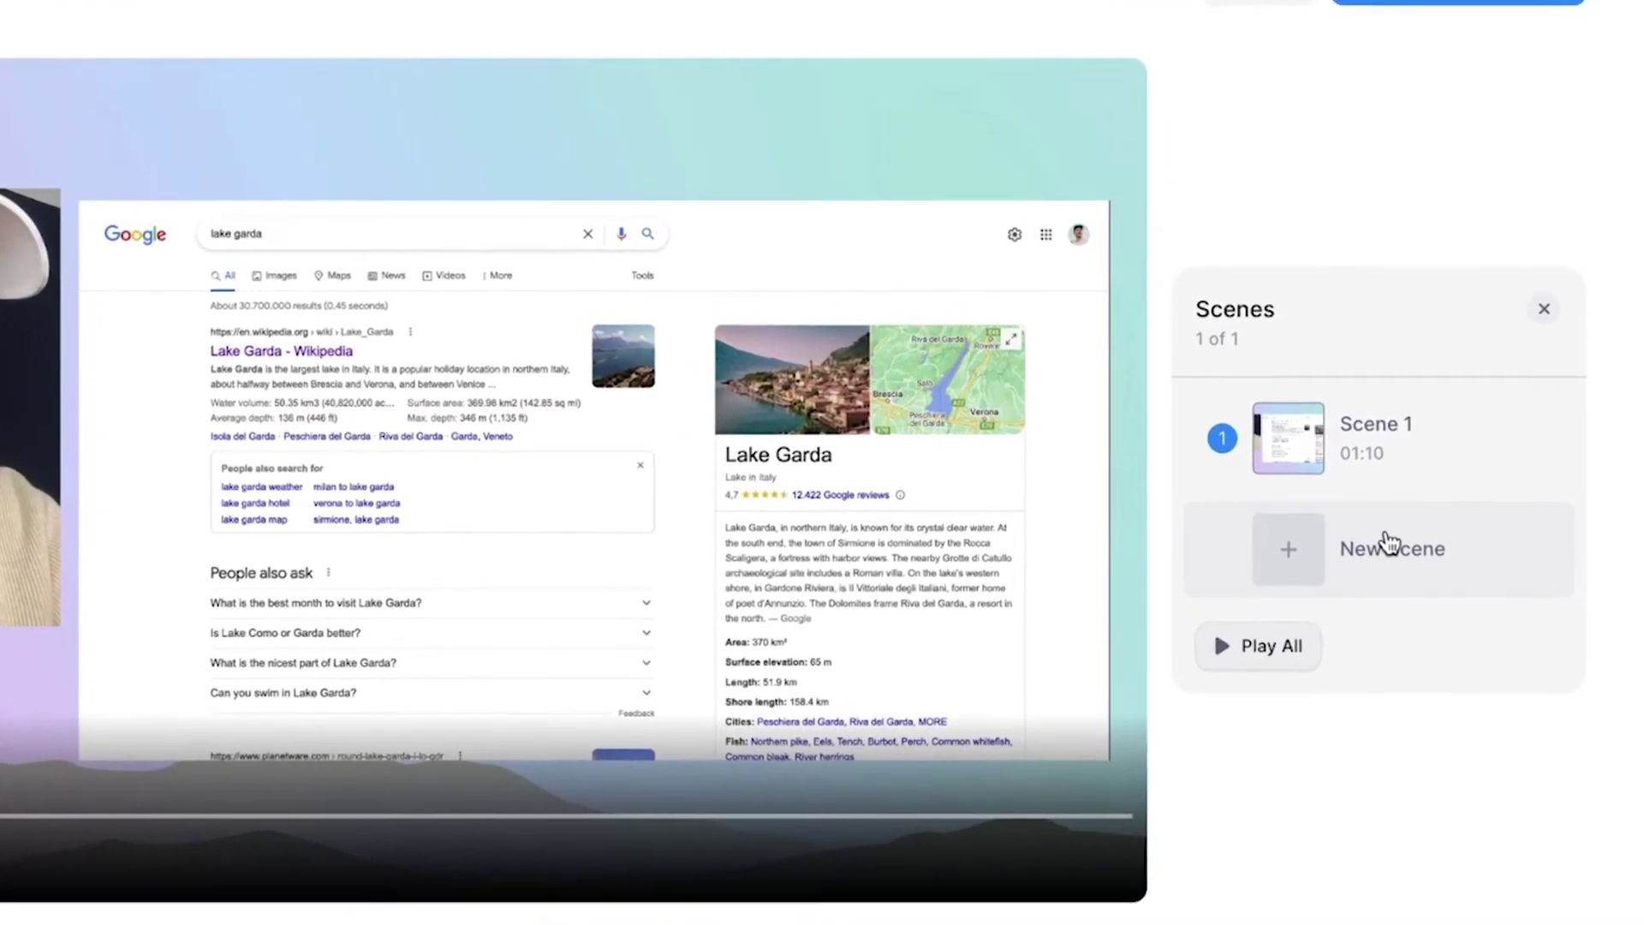
click(977, 921)
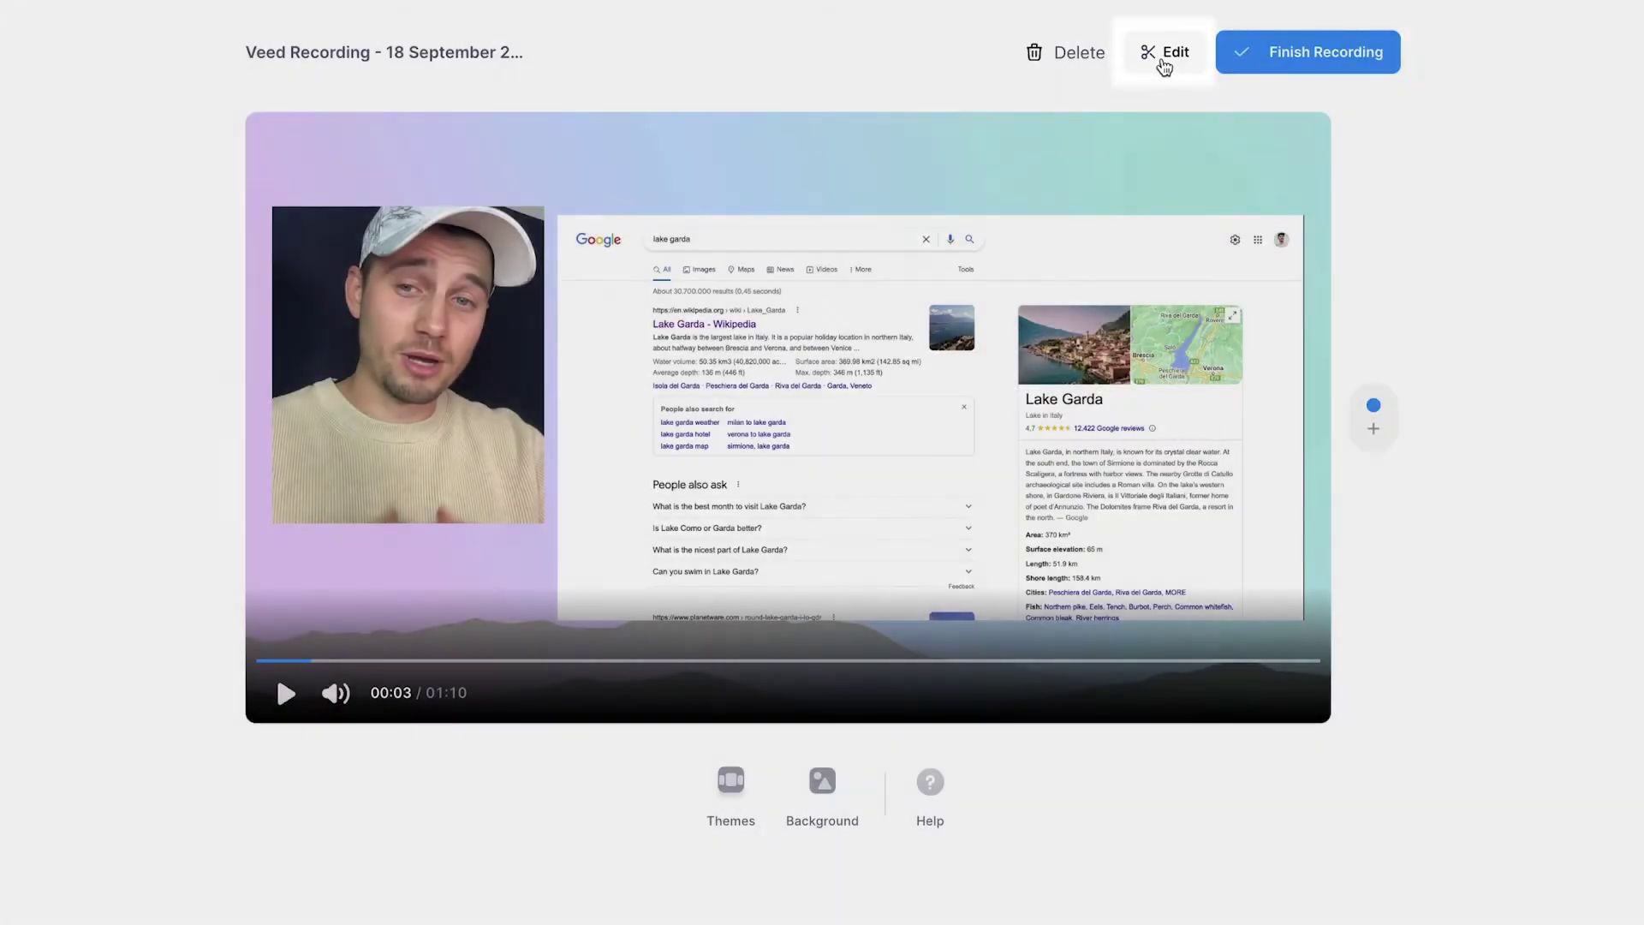
click(1163, 62)
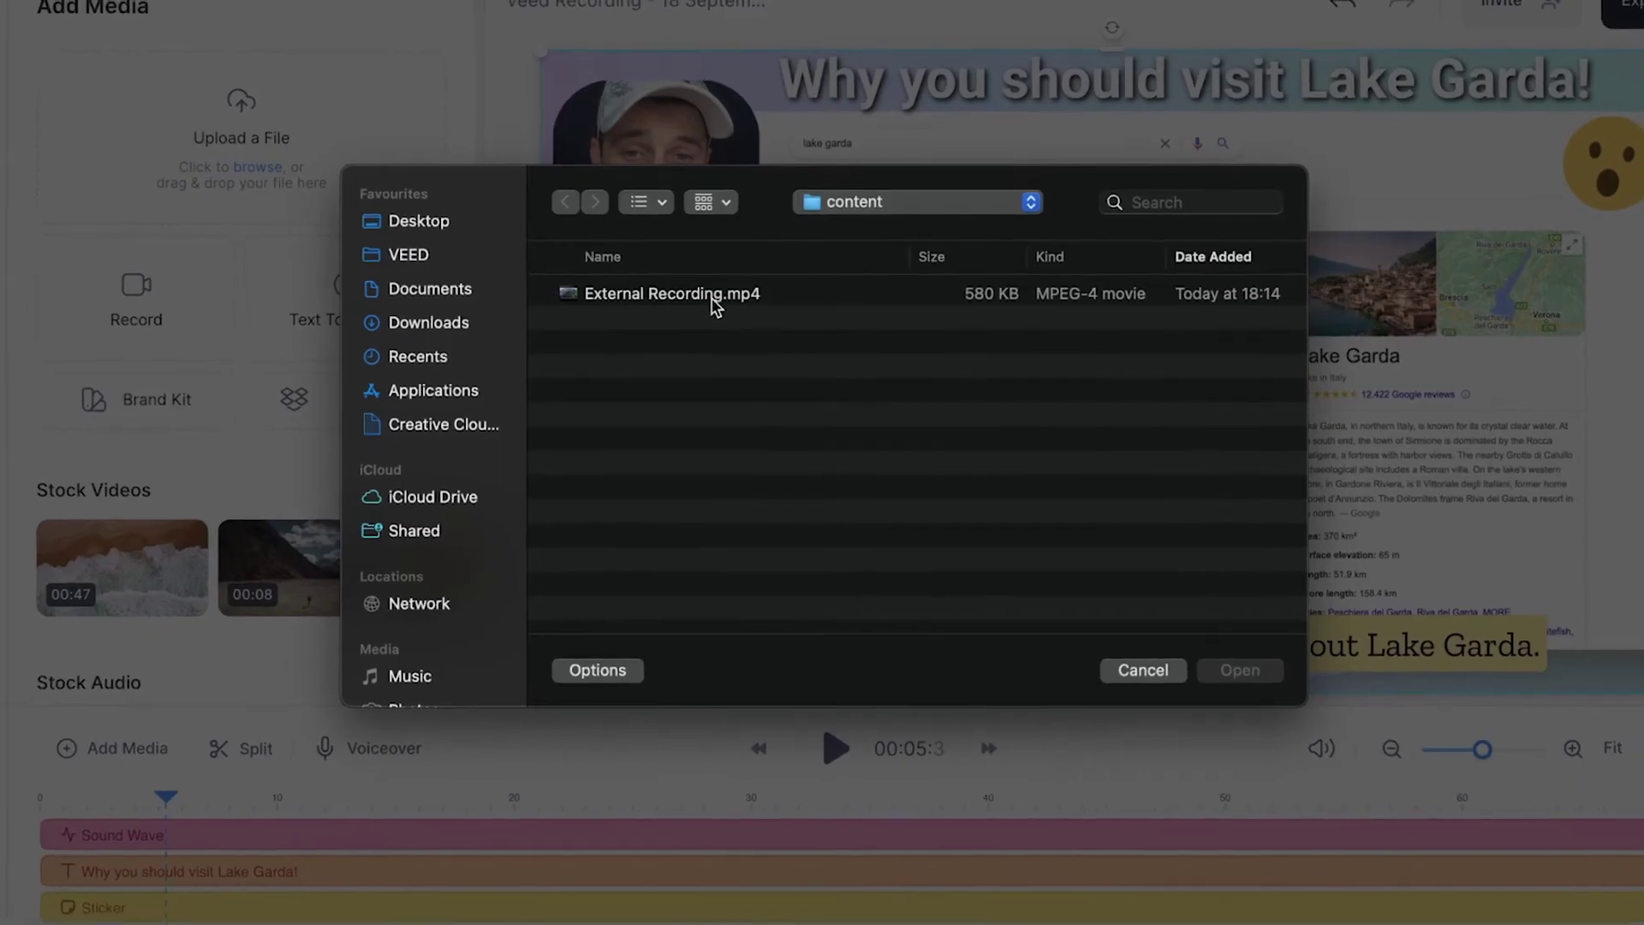
Choose External Recording.mp4 in the file chooser to import it.
click(711, 296)
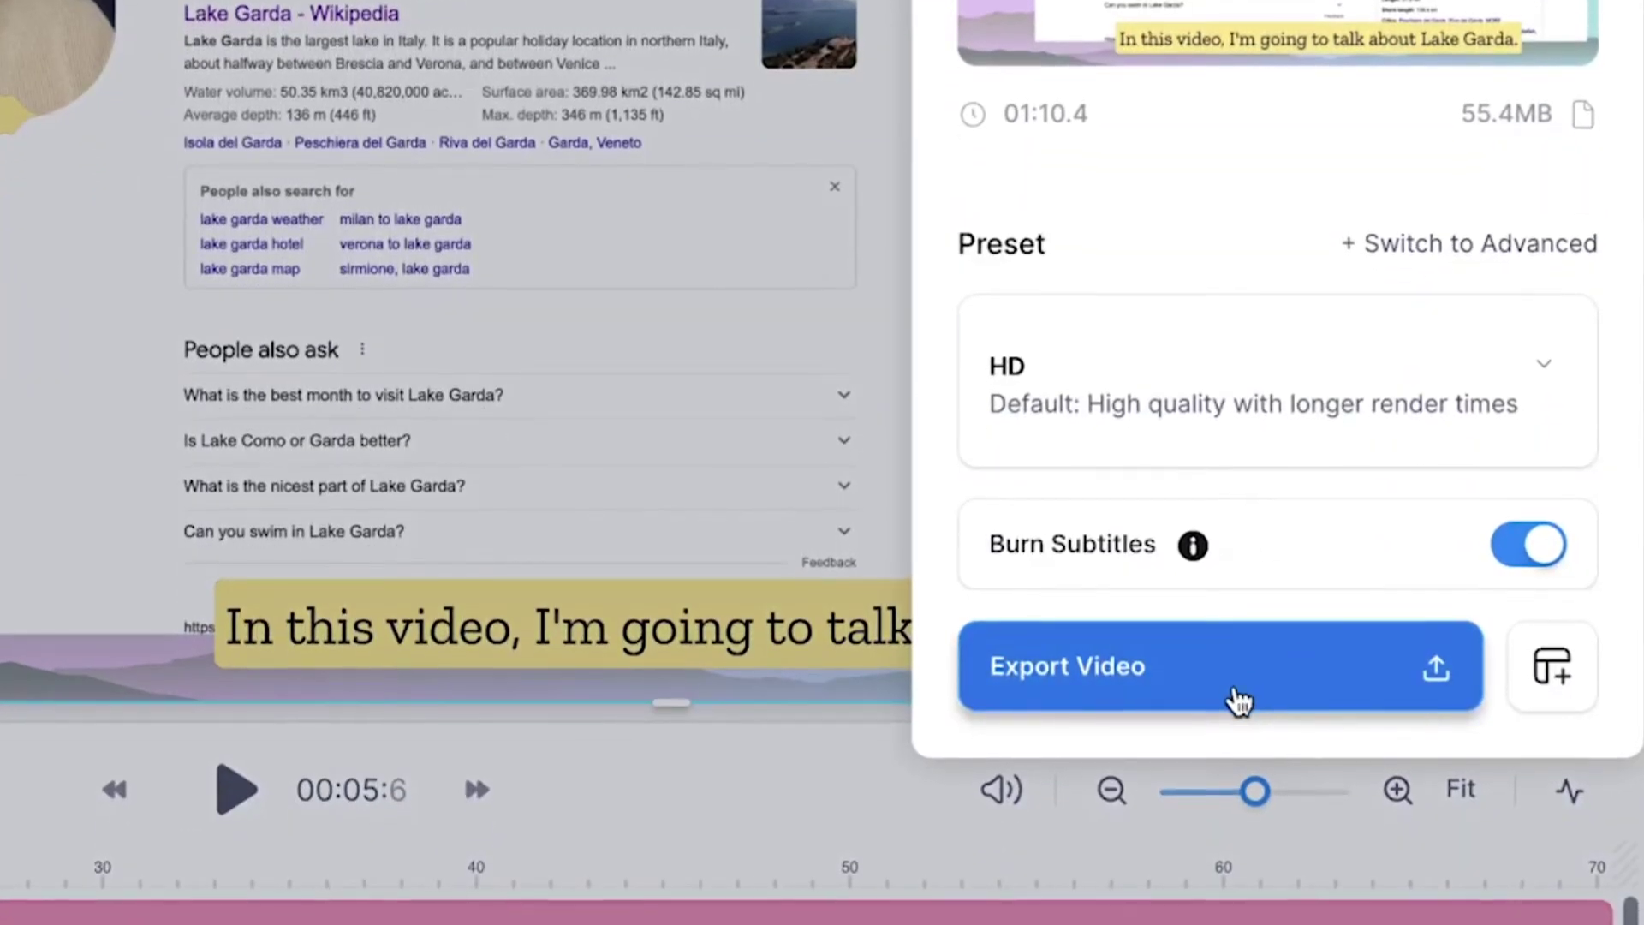
Export the Lake Garda video, review its sharing options, and download it as MP4.
click(1239, 701)
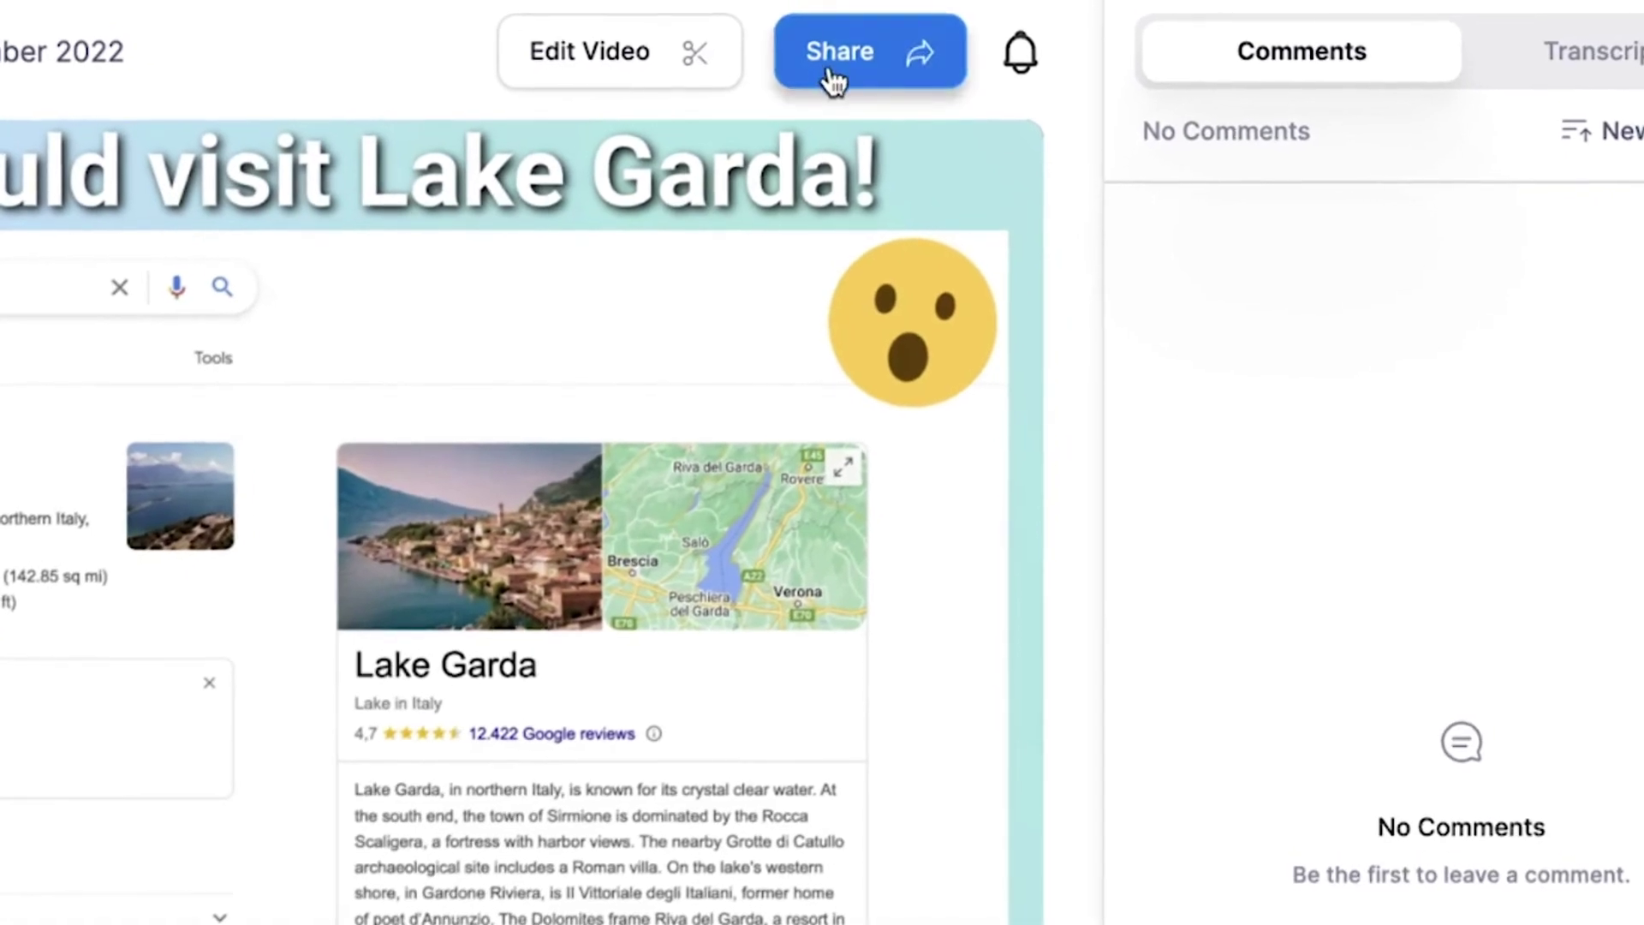
click(830, 73)
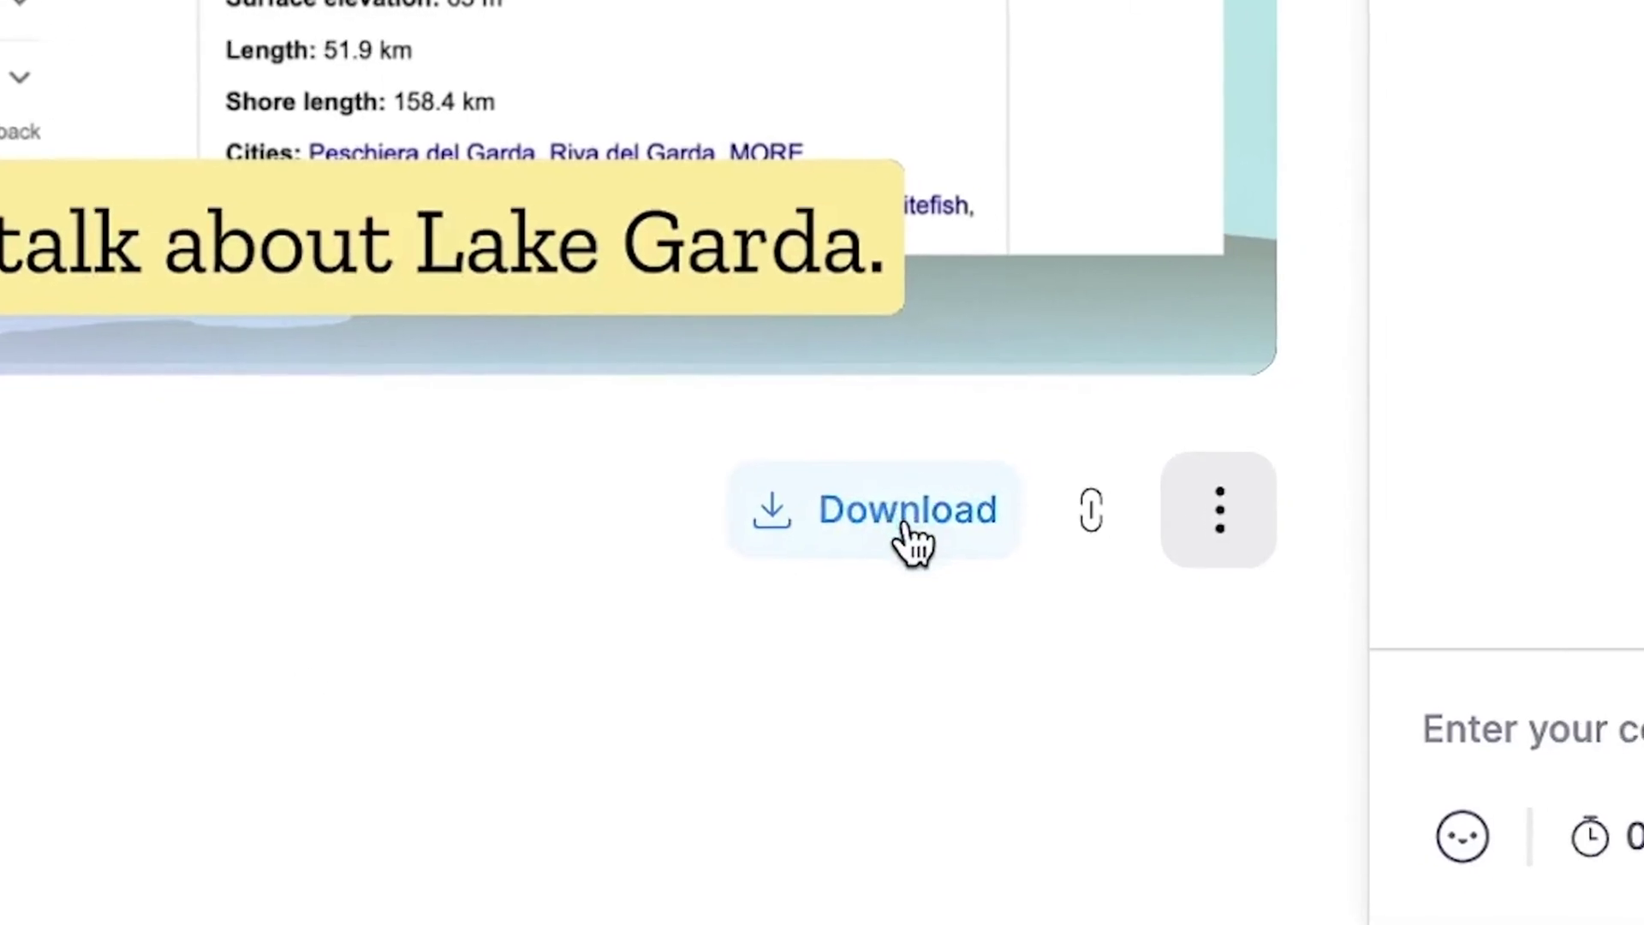
click(904, 540)
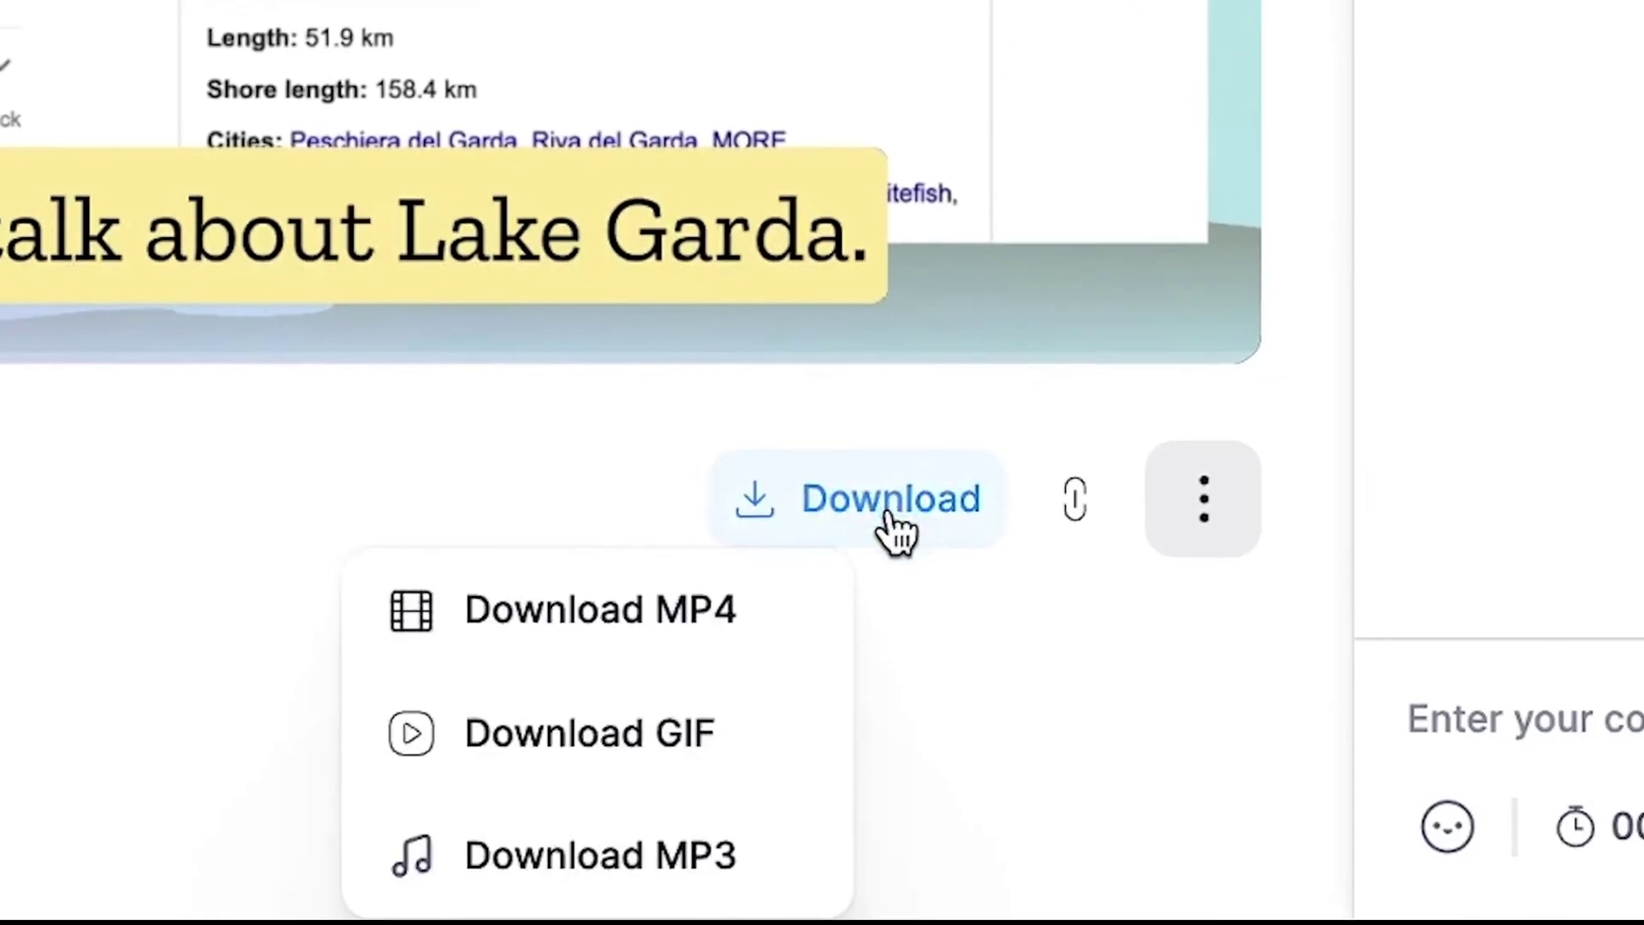
click(749, 620)
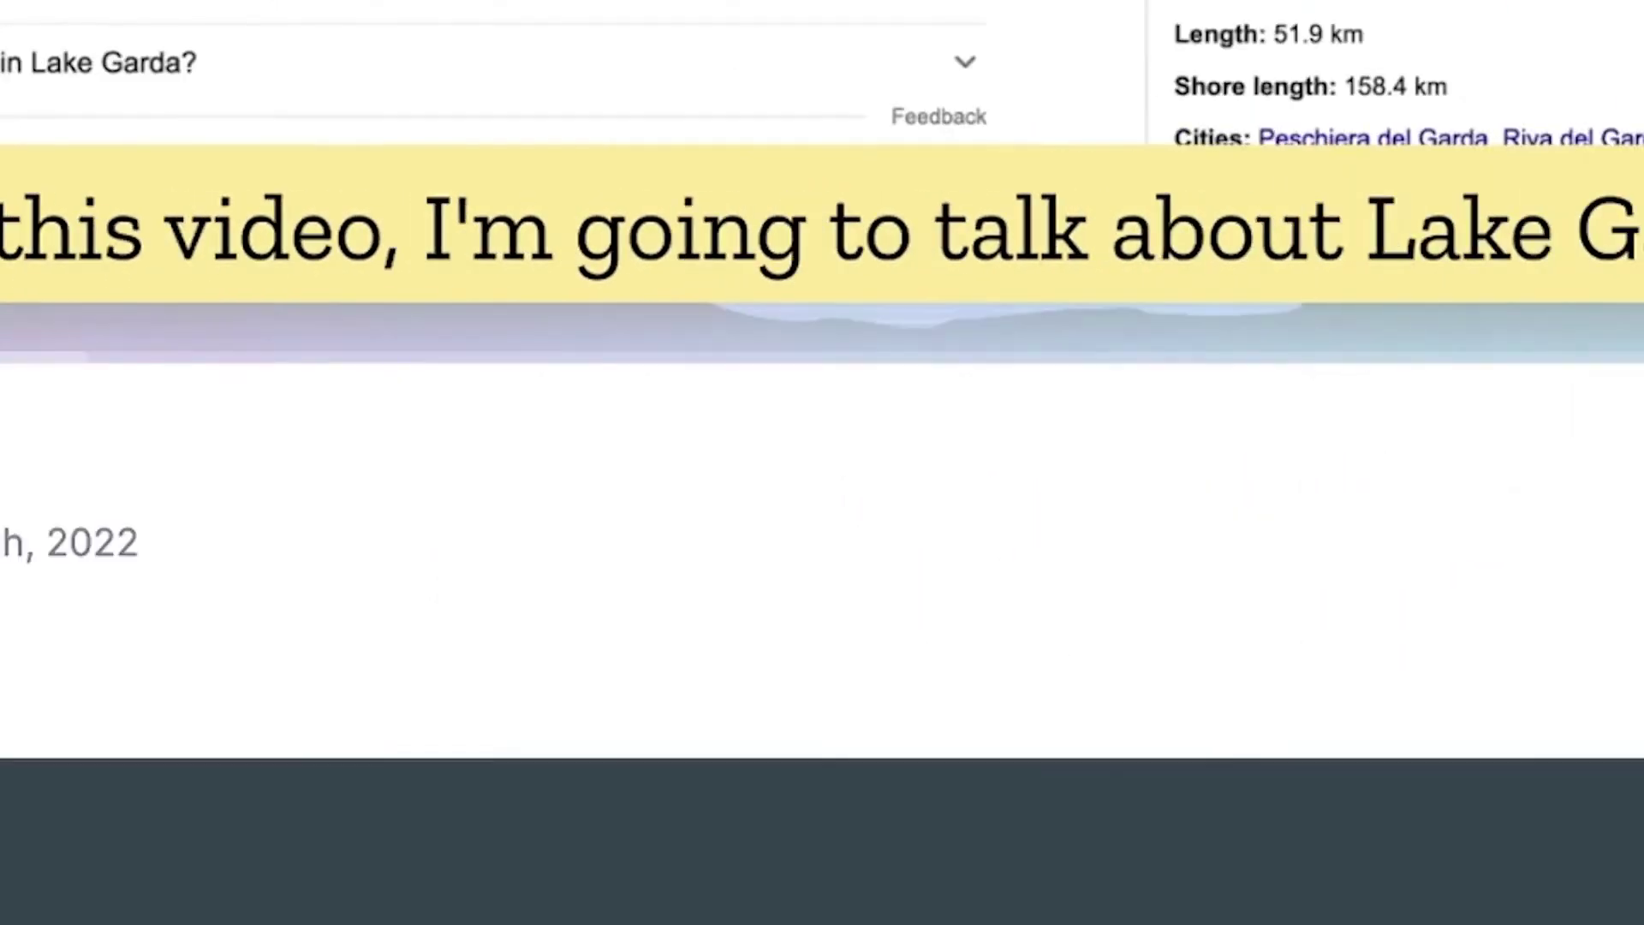